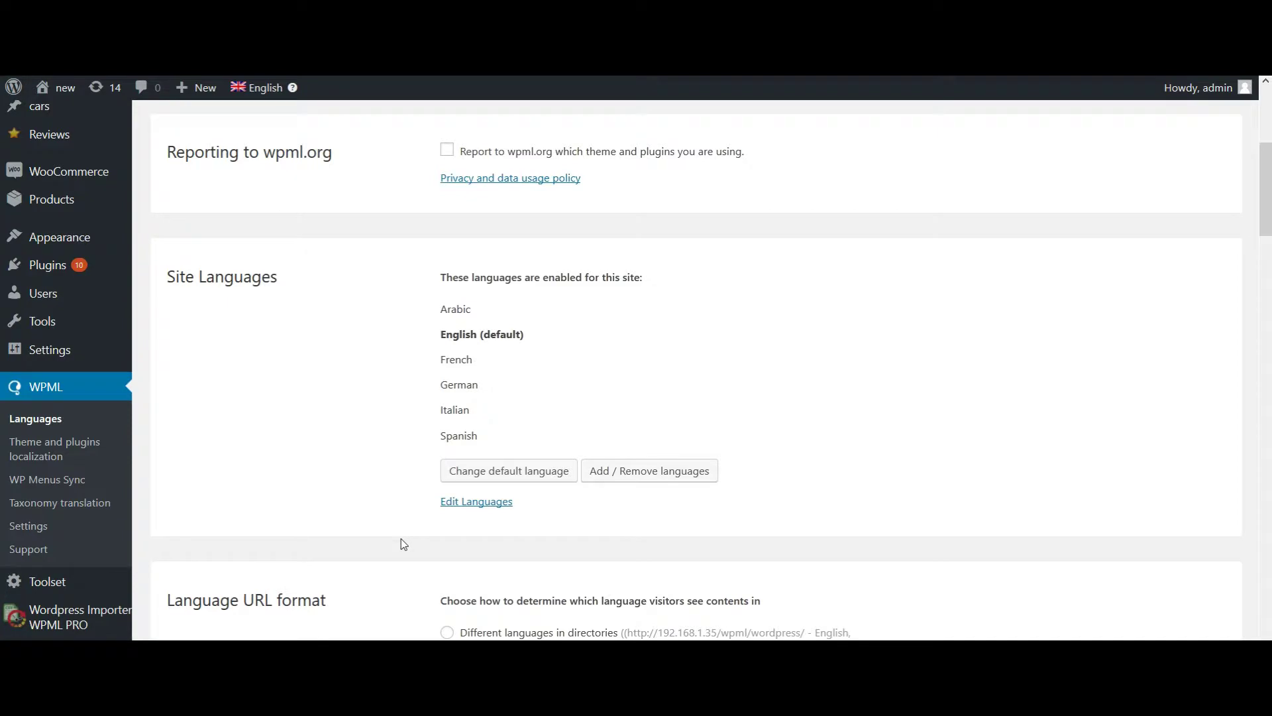
Step: Switch from WPML's Languages page to the CSV Importer spreadsheet with its seven post rows
{"action": "key", "text": "ctrl+Tab"}
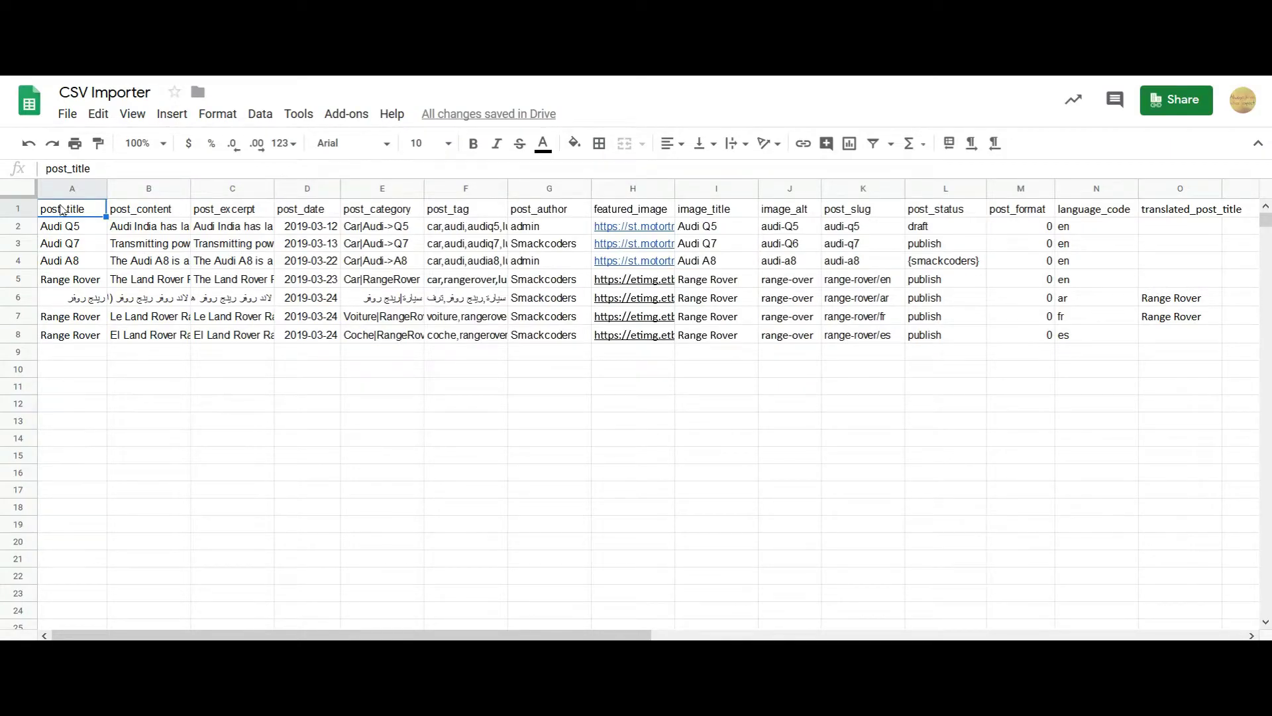
{"action": "left_click", "coordinate": [141, 212]}
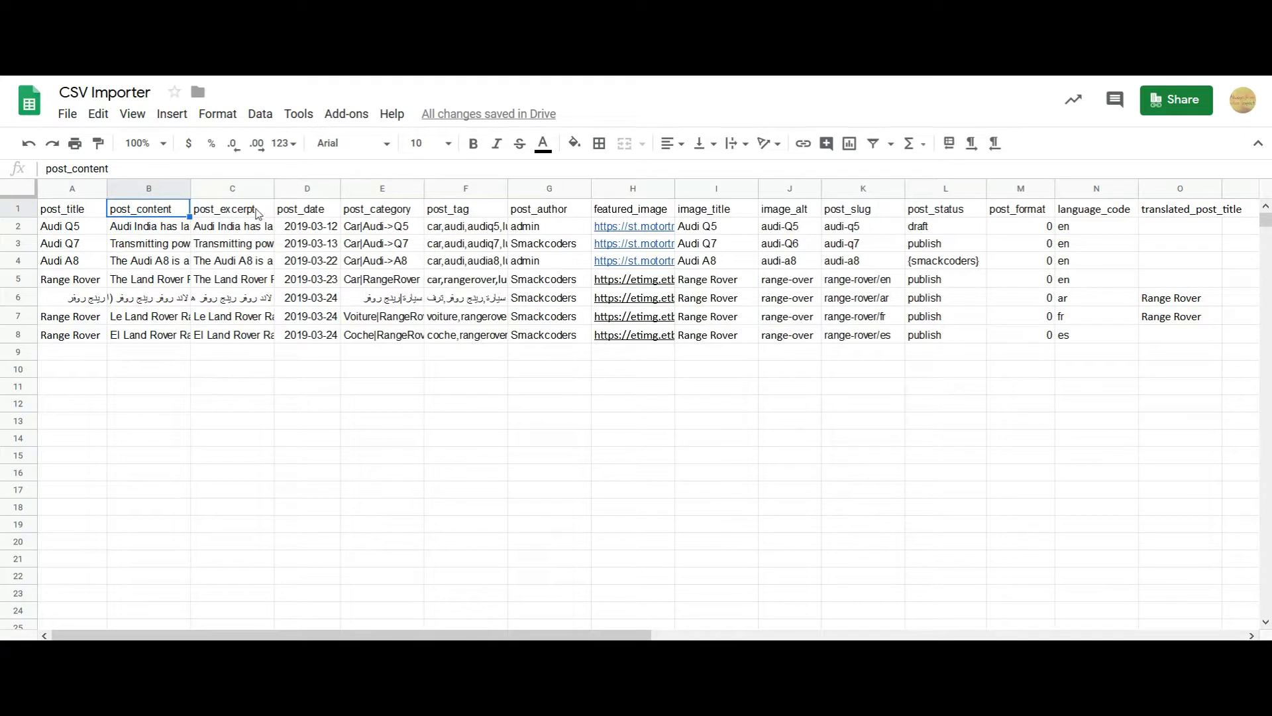
{"action": "left_click", "coordinate": [263, 210]}
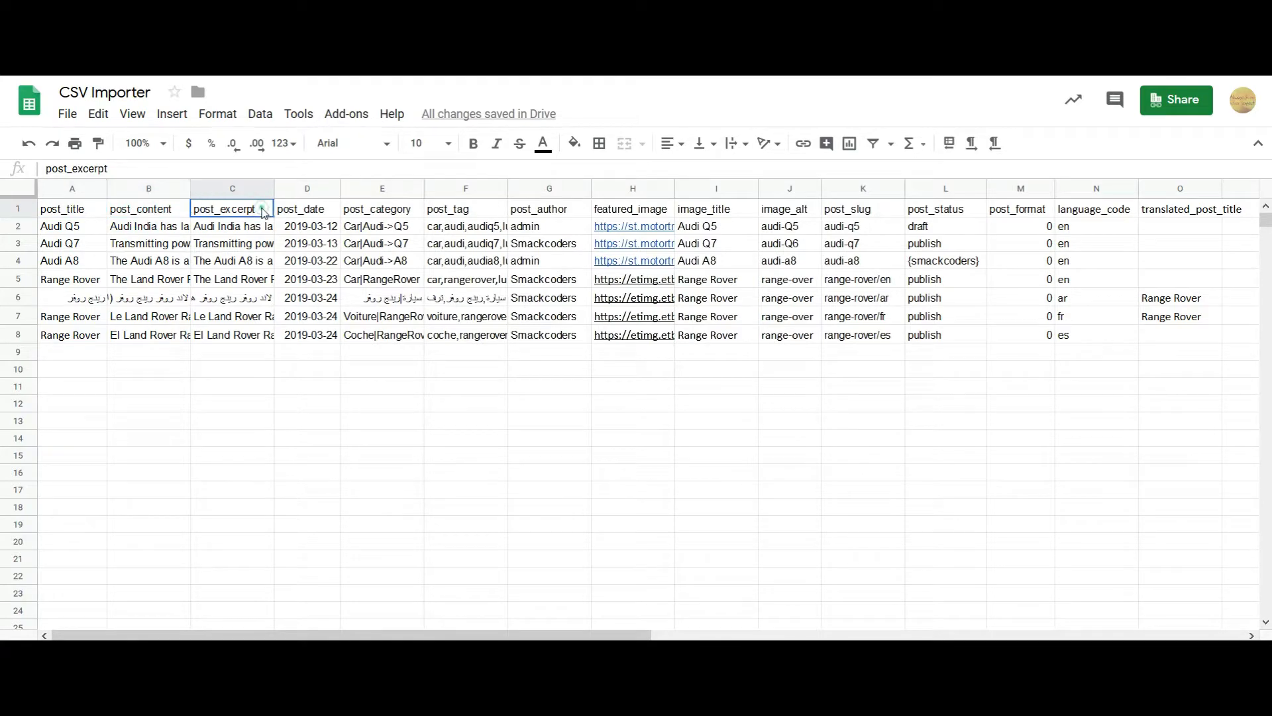
{"action": "left_click", "coordinate": [319, 216]}
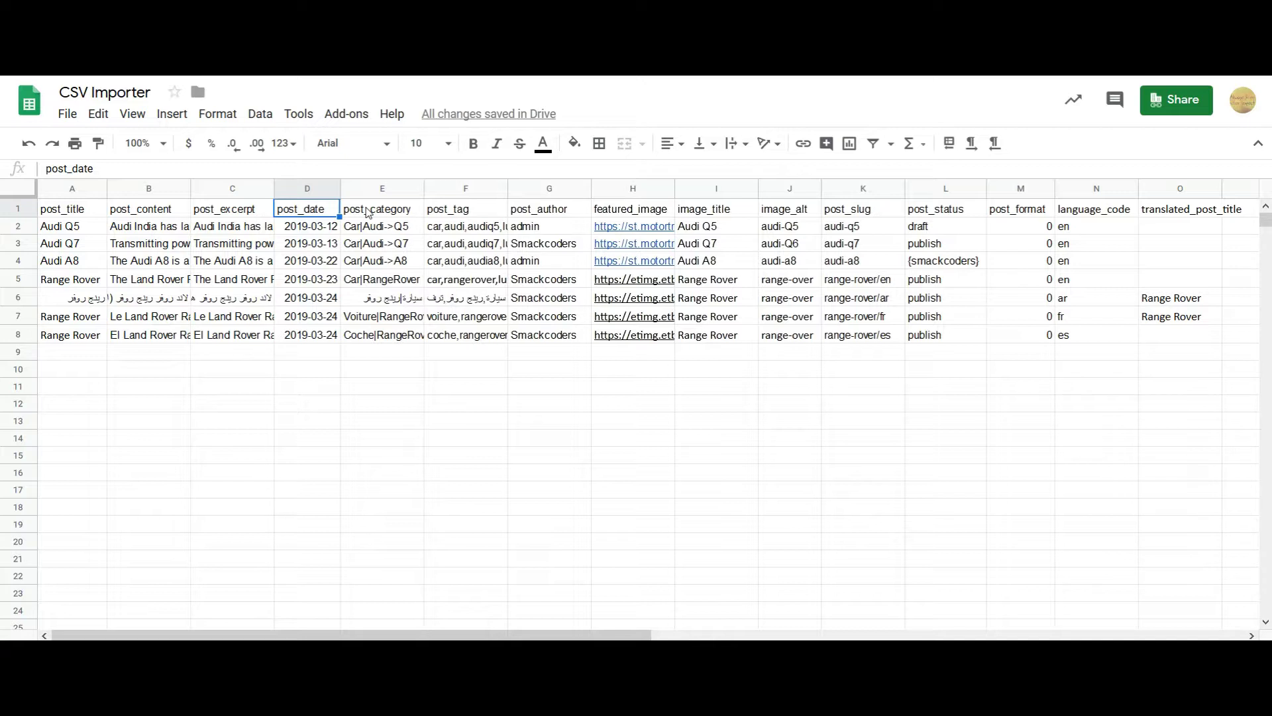
{"action": "left_click", "coordinate": [369, 232]}
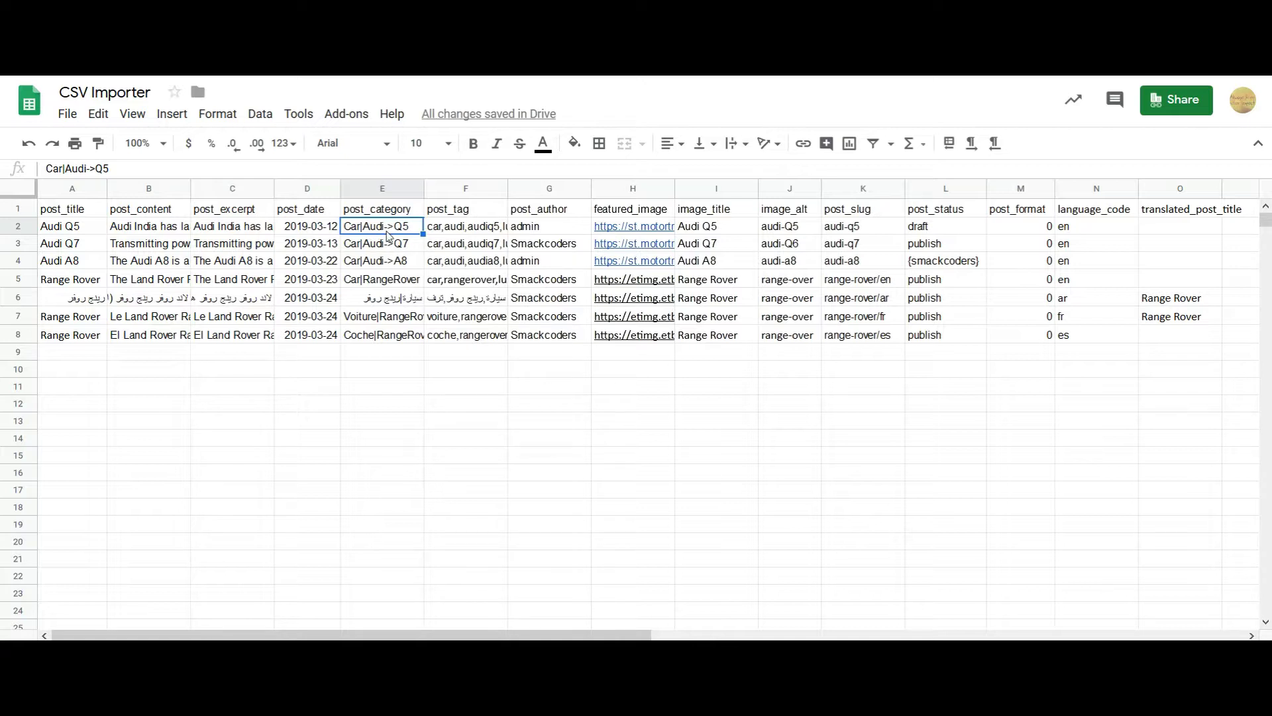
{"action": "left_click", "coordinate": [454, 232]}
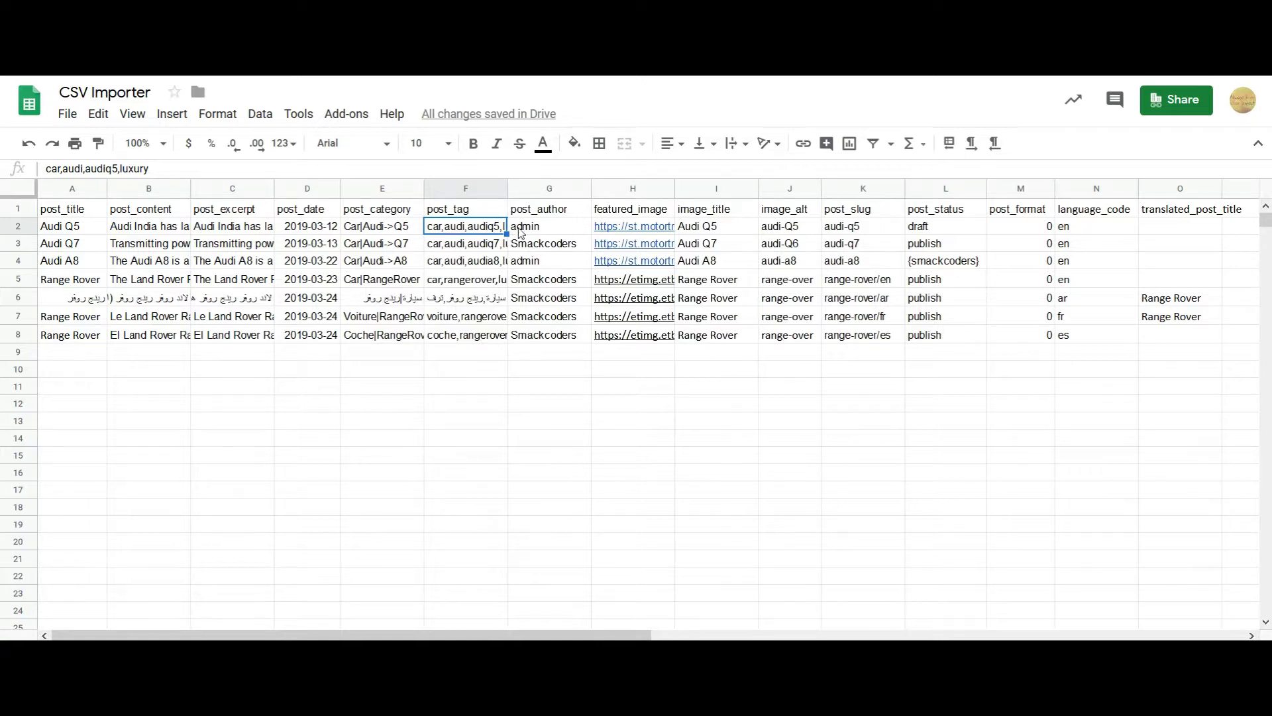
{"action": "left_click", "coordinate": [542, 230]}
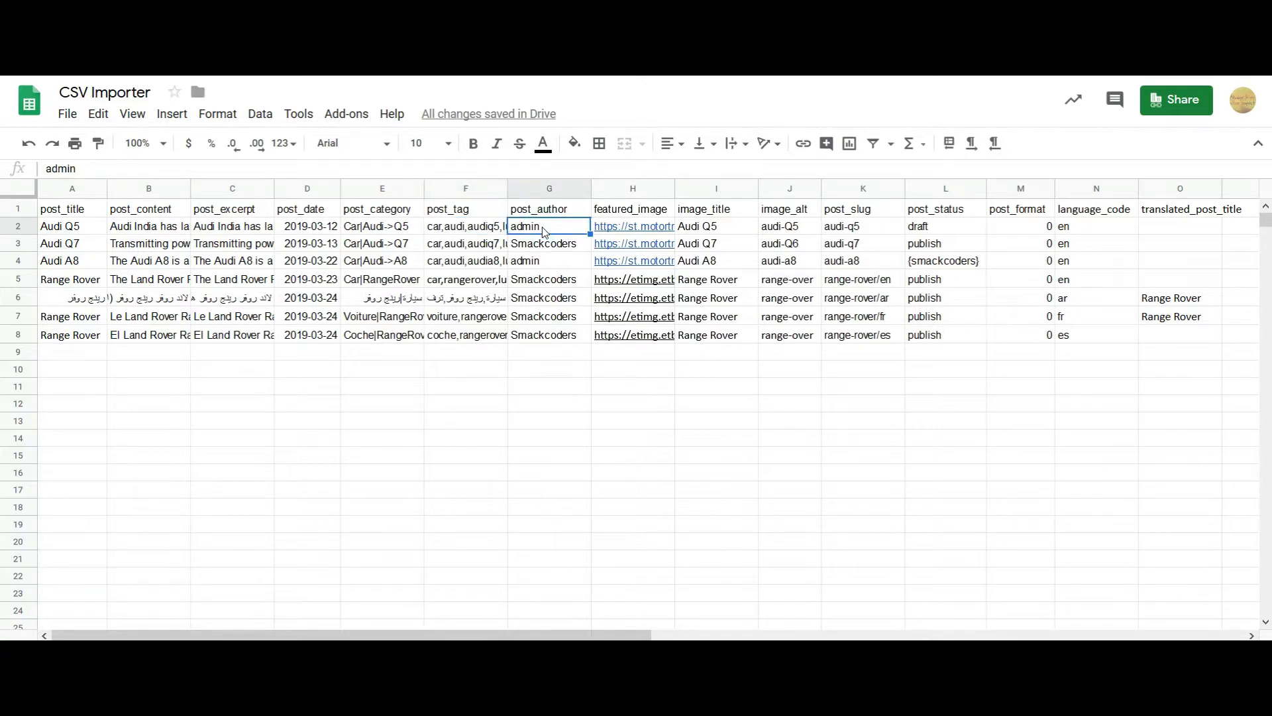
{"action": "left_click", "coordinate": [623, 230]}
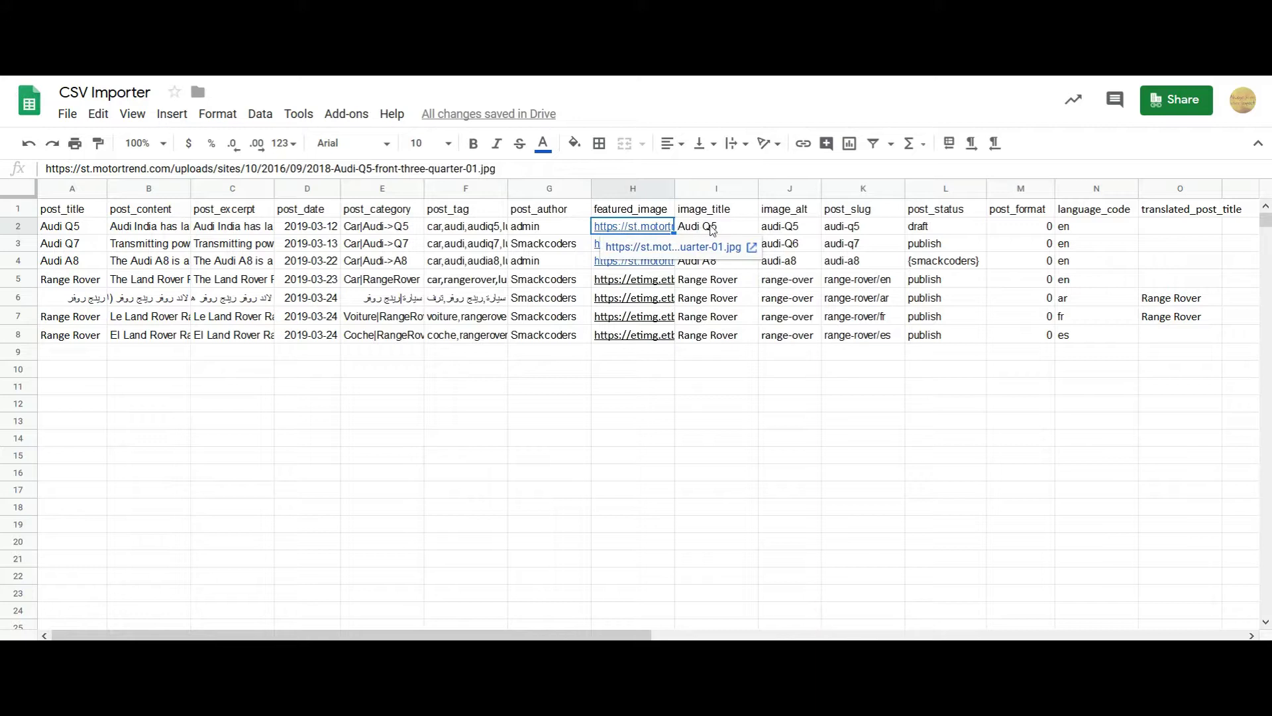
{"action": "left_click", "coordinate": [712, 227]}
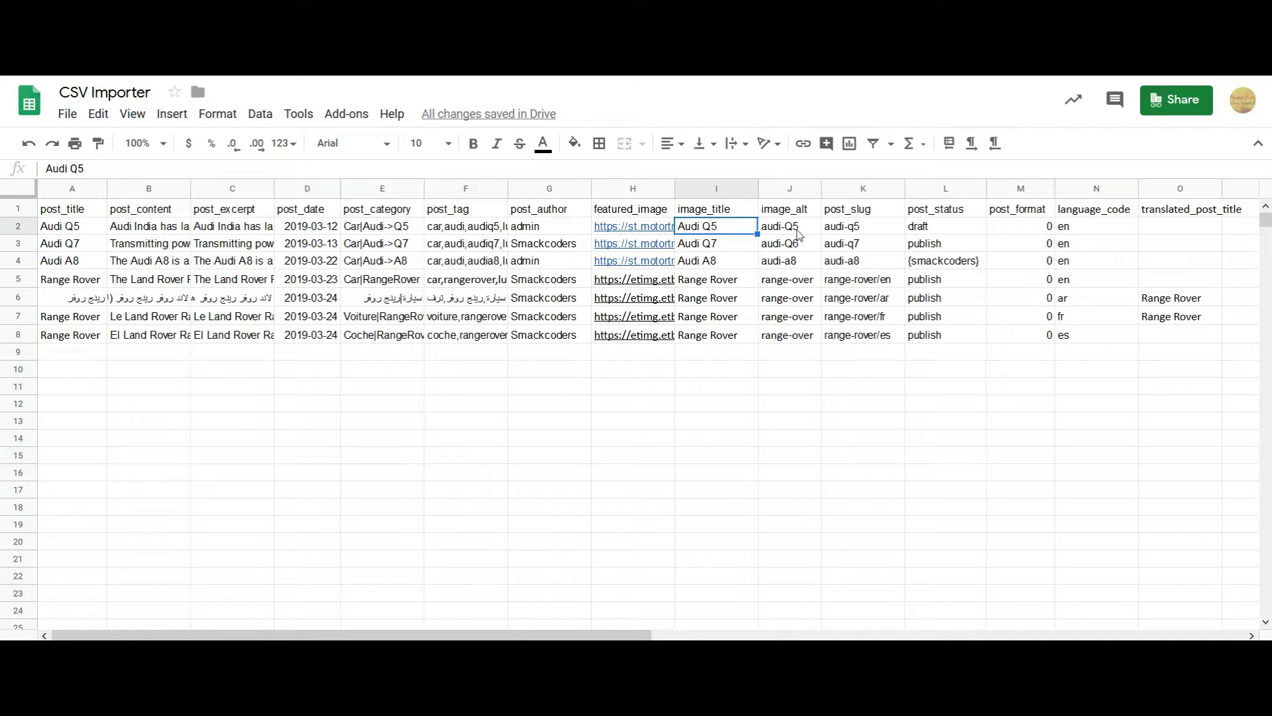
{"action": "left_click", "coordinate": [799, 233]}
{"action": "left_click", "coordinate": [857, 228]}
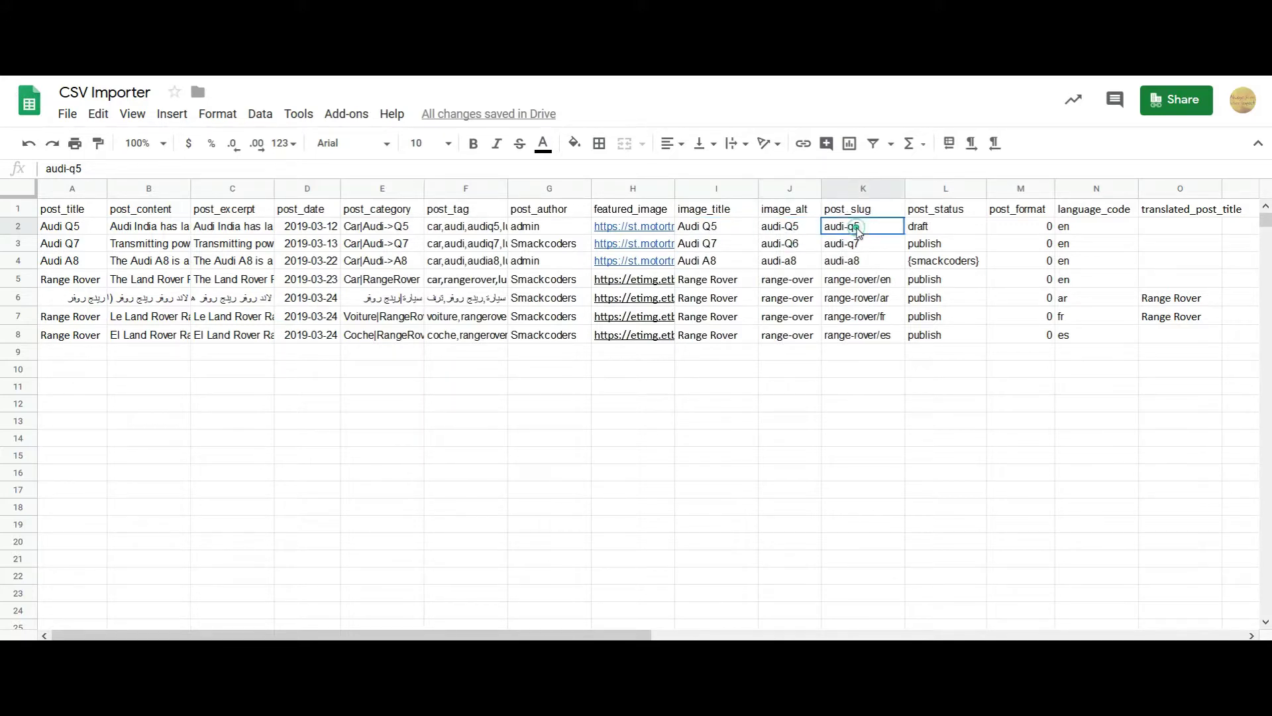
{"action": "left_click", "coordinate": [925, 231]}
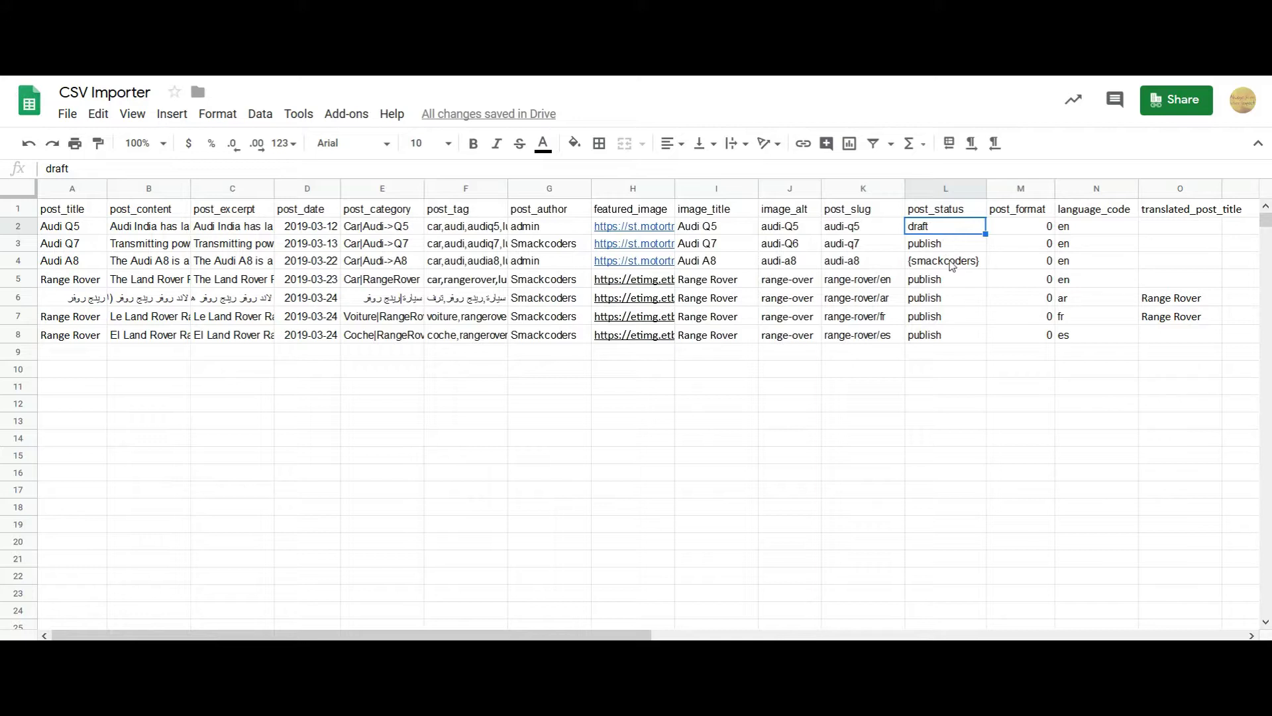
{"action": "left_click", "coordinate": [953, 266]}
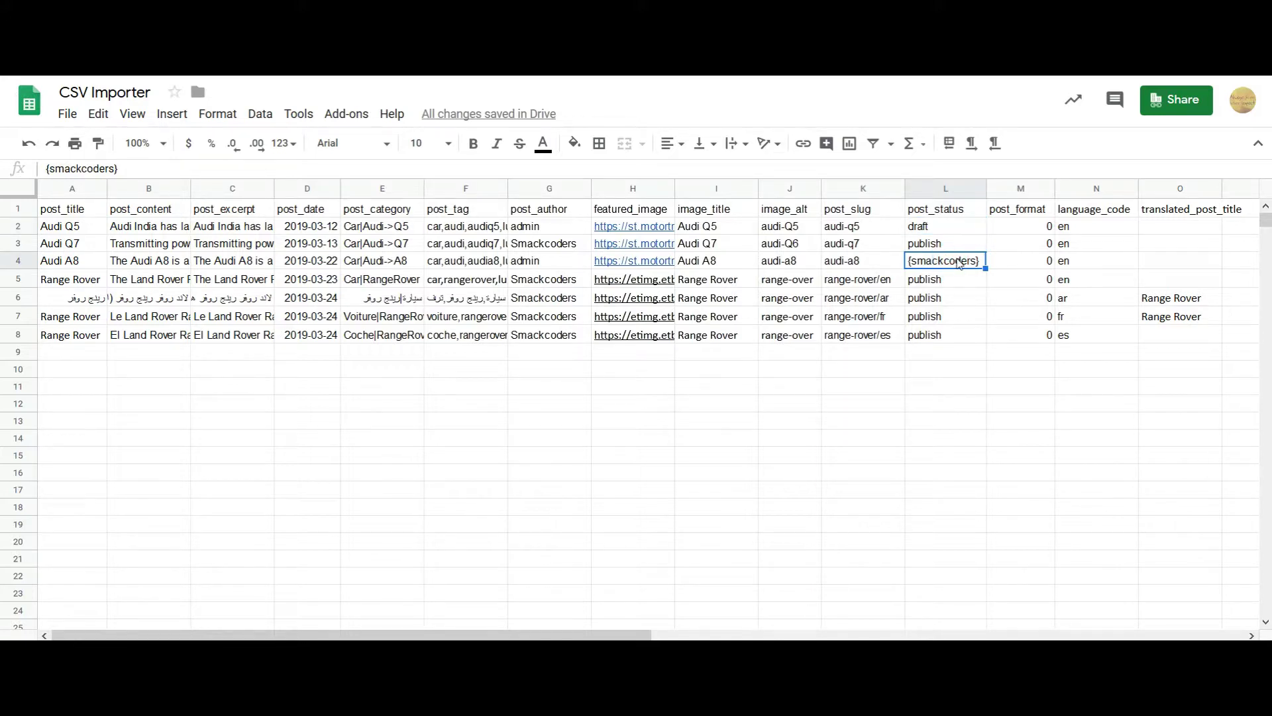
{"action": "left_click", "coordinate": [1021, 225]}
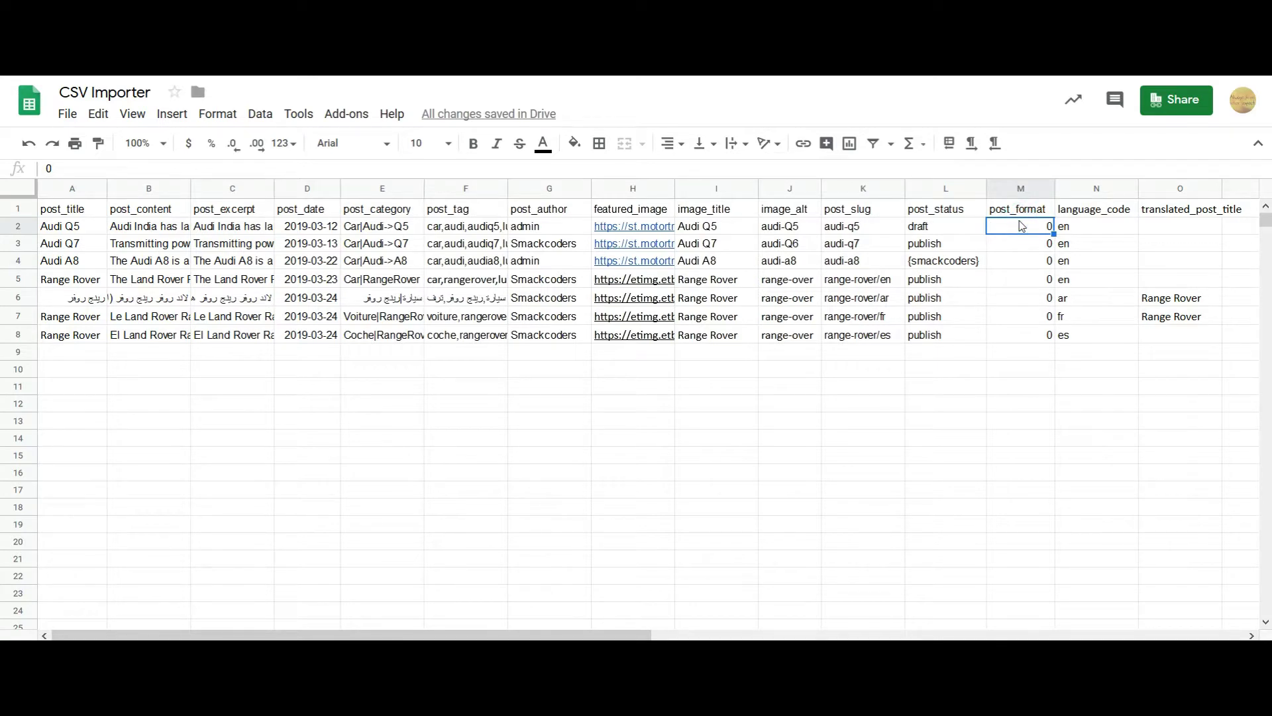
{"action": "left_click", "coordinate": [1082, 234]}
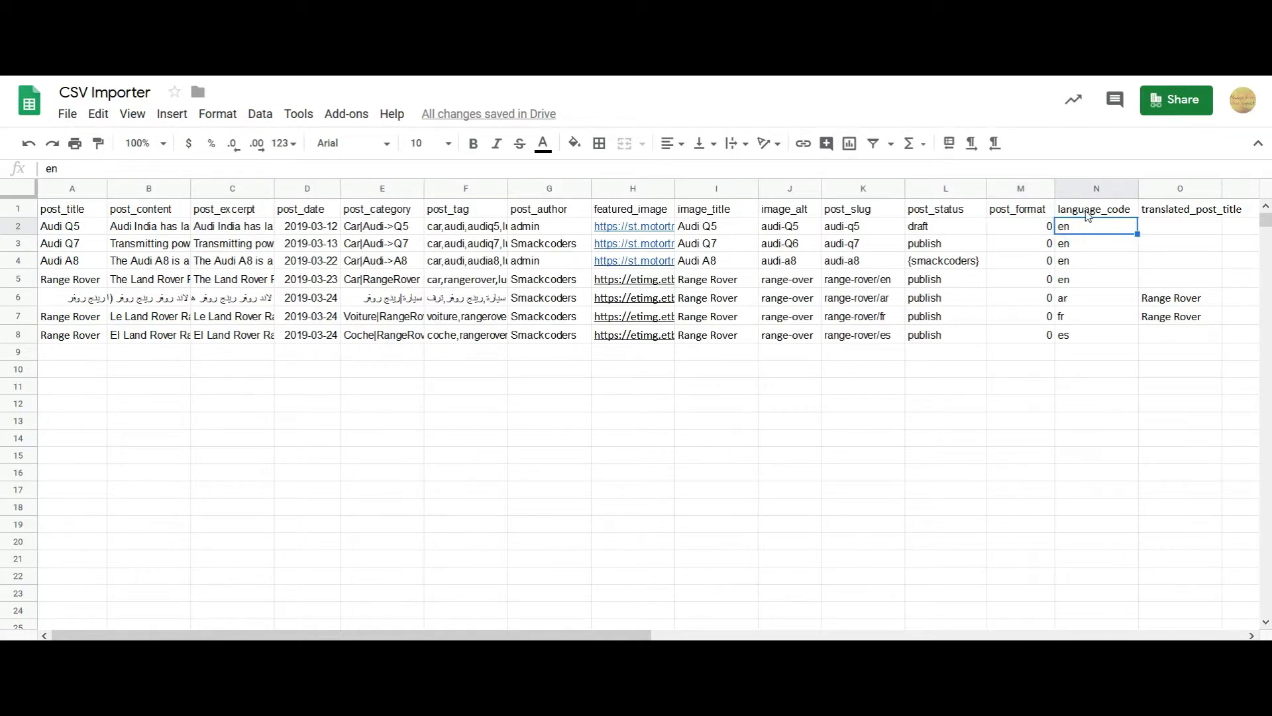
{"action": "left_click", "coordinate": [1088, 213]}
{"action": "left_click", "coordinate": [1087, 227]}
{"action": "left_click", "coordinate": [1084, 247]}
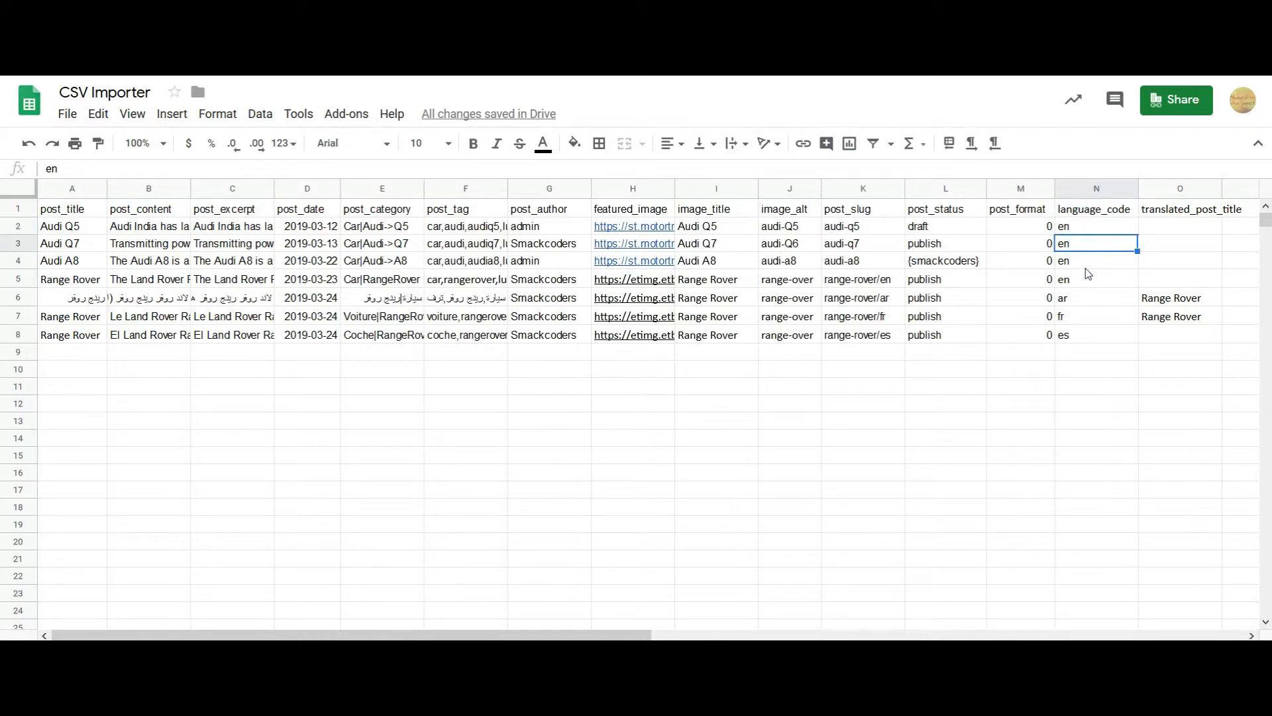
{"action": "left_click", "coordinate": [1086, 265]}
{"action": "left_click", "coordinate": [1089, 279]}
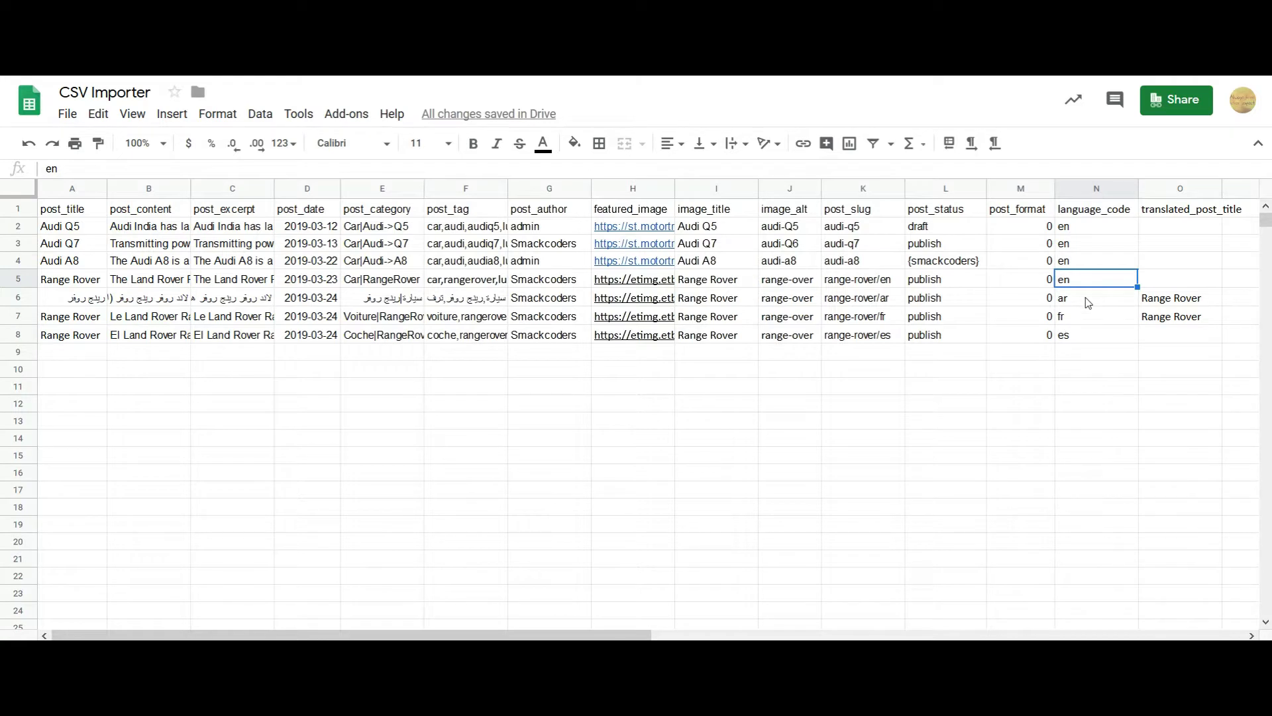
{"action": "left_click", "coordinate": [1091, 336]}
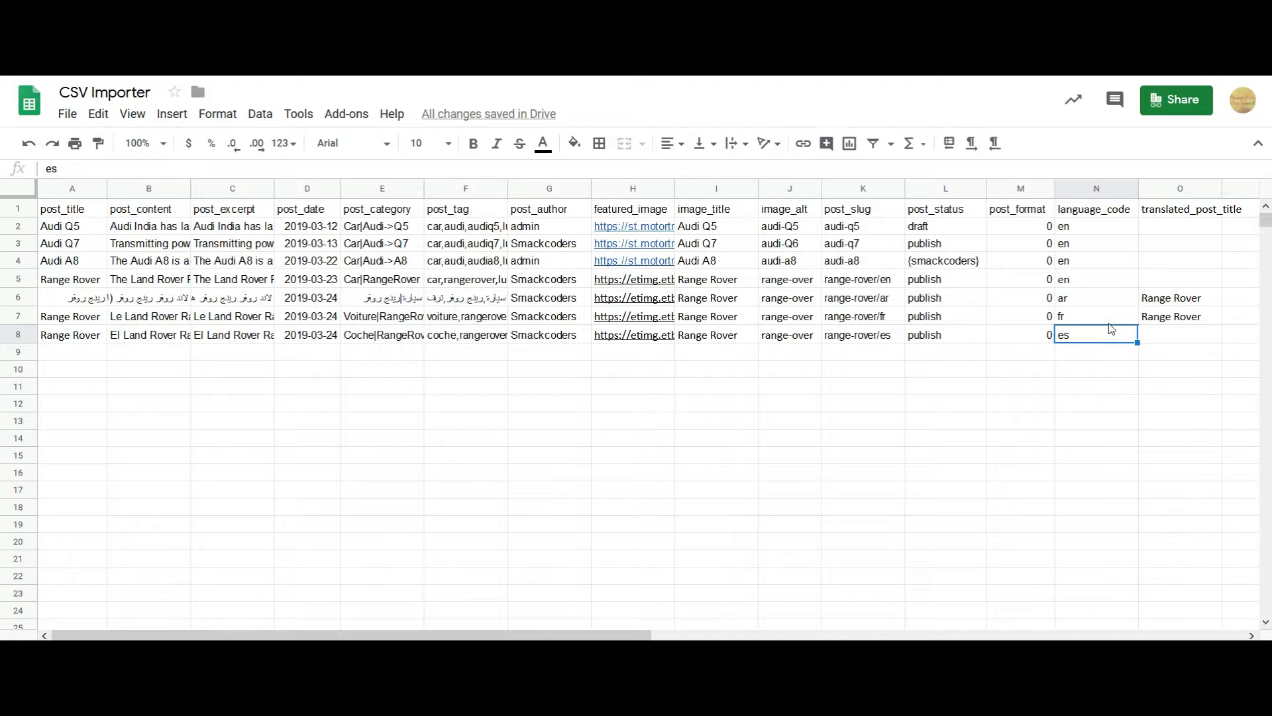
{"action": "left_click", "coordinate": [1182, 214]}
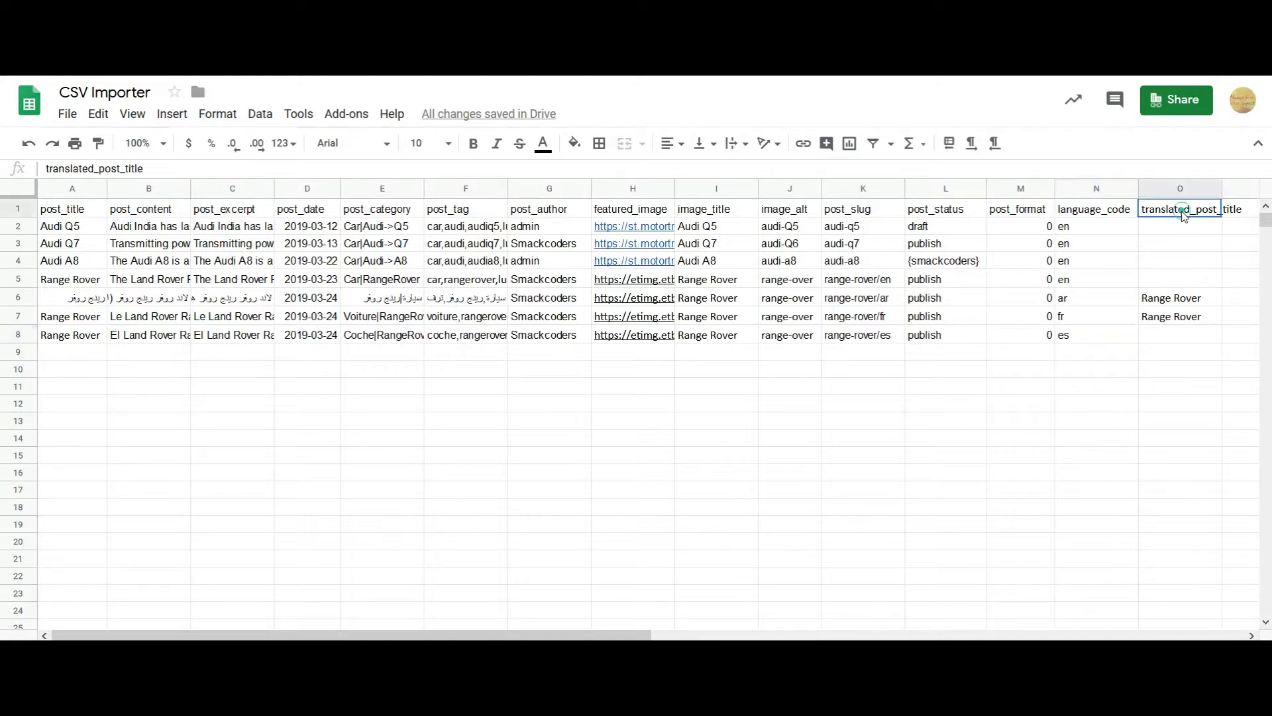
{"action": "left_click", "coordinate": [1178, 302]}
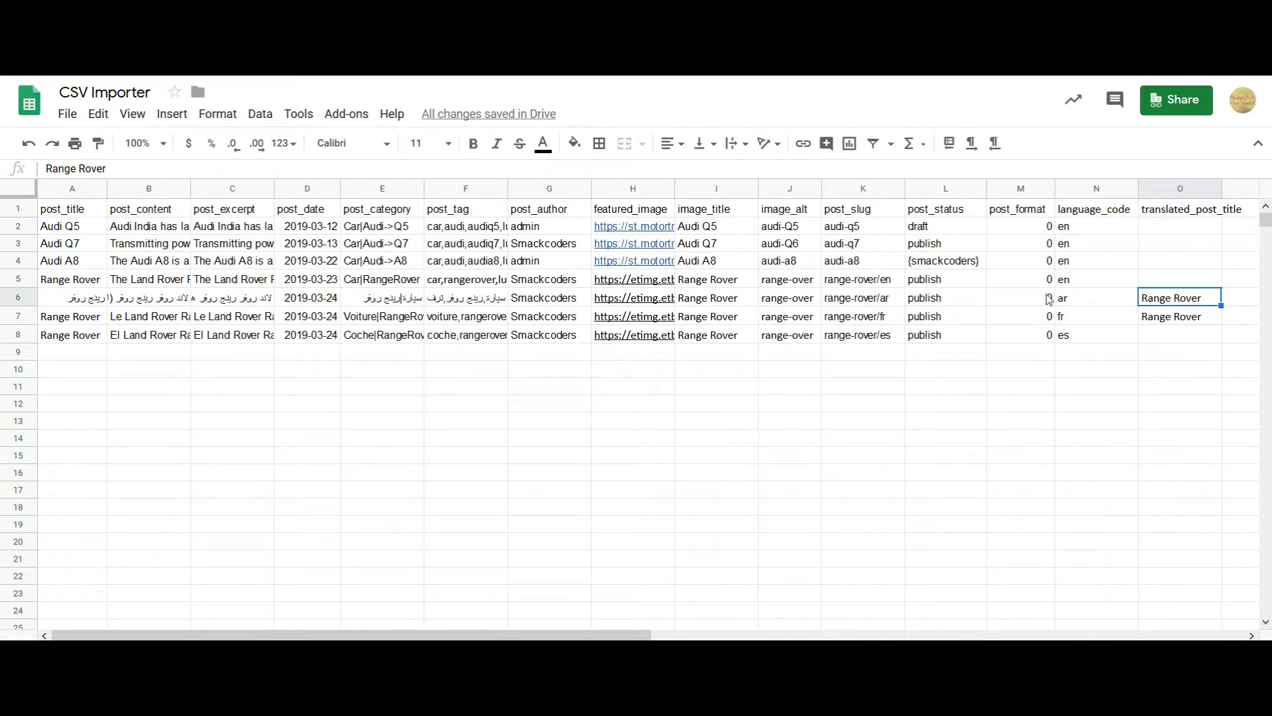
{"action": "left_click", "coordinate": [1093, 298]}
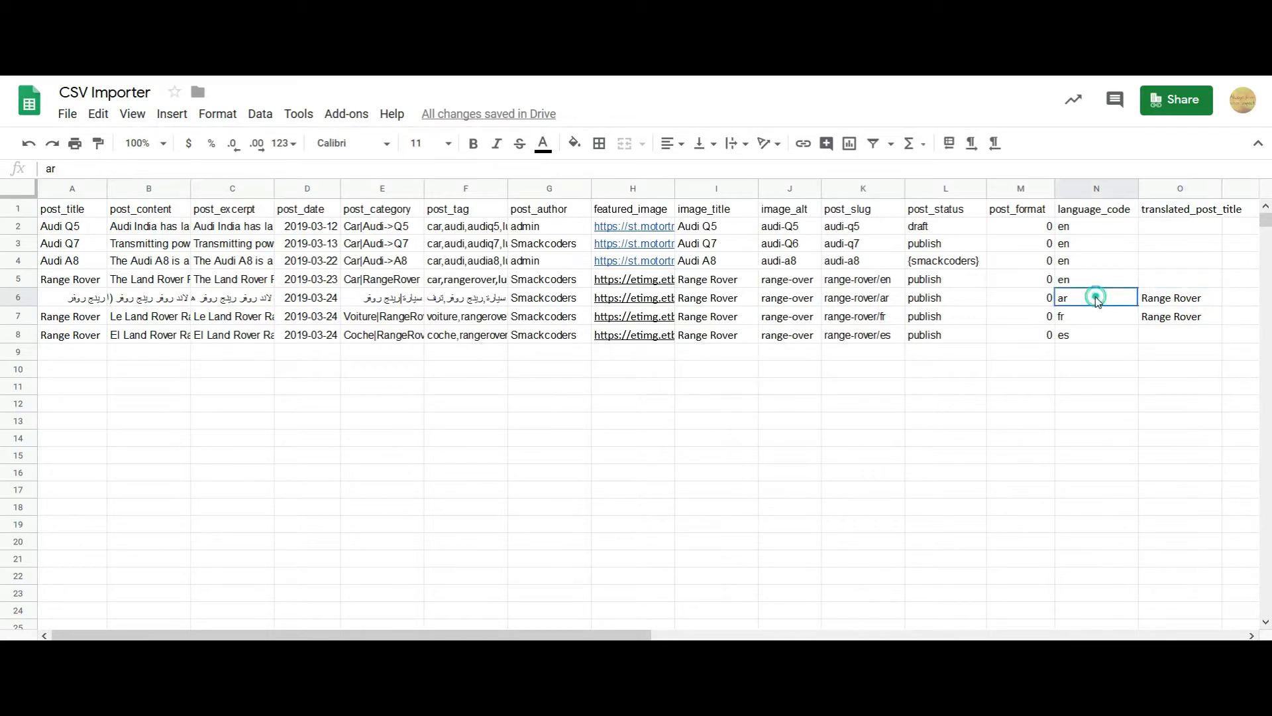
{"action": "left_click", "coordinate": [1097, 281]}
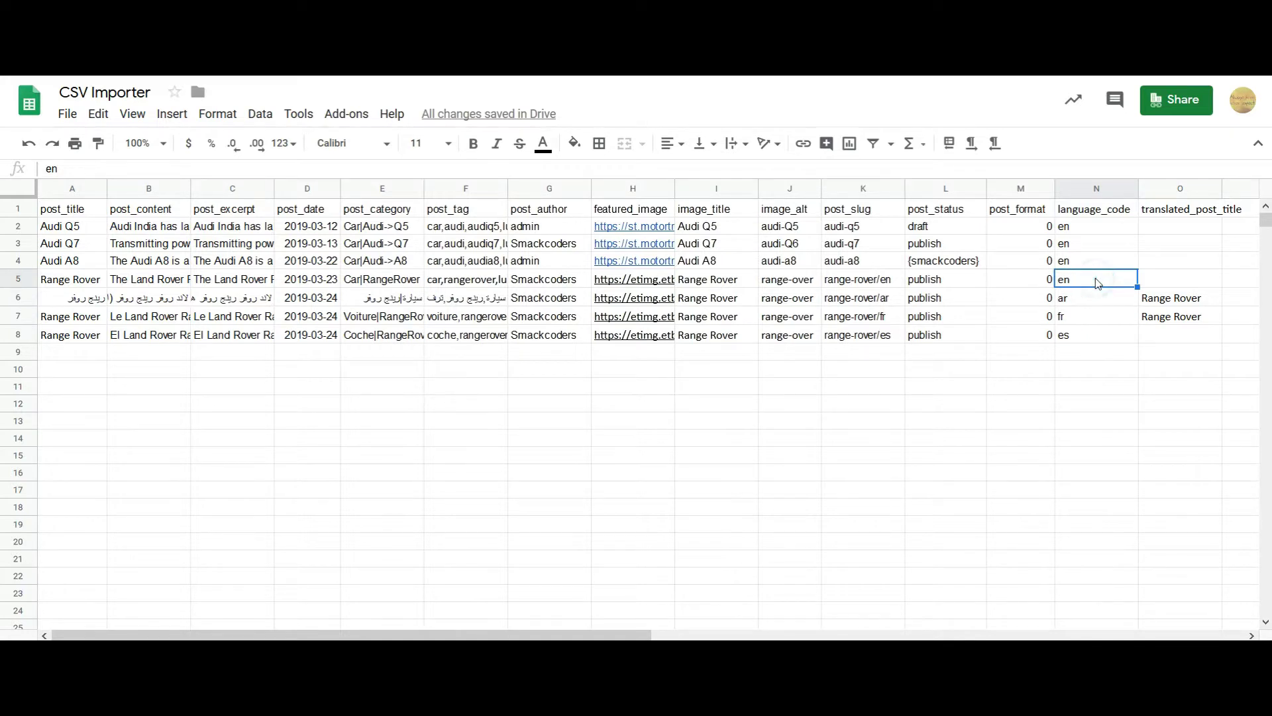
{"action": "left_click", "coordinate": [68, 277]}
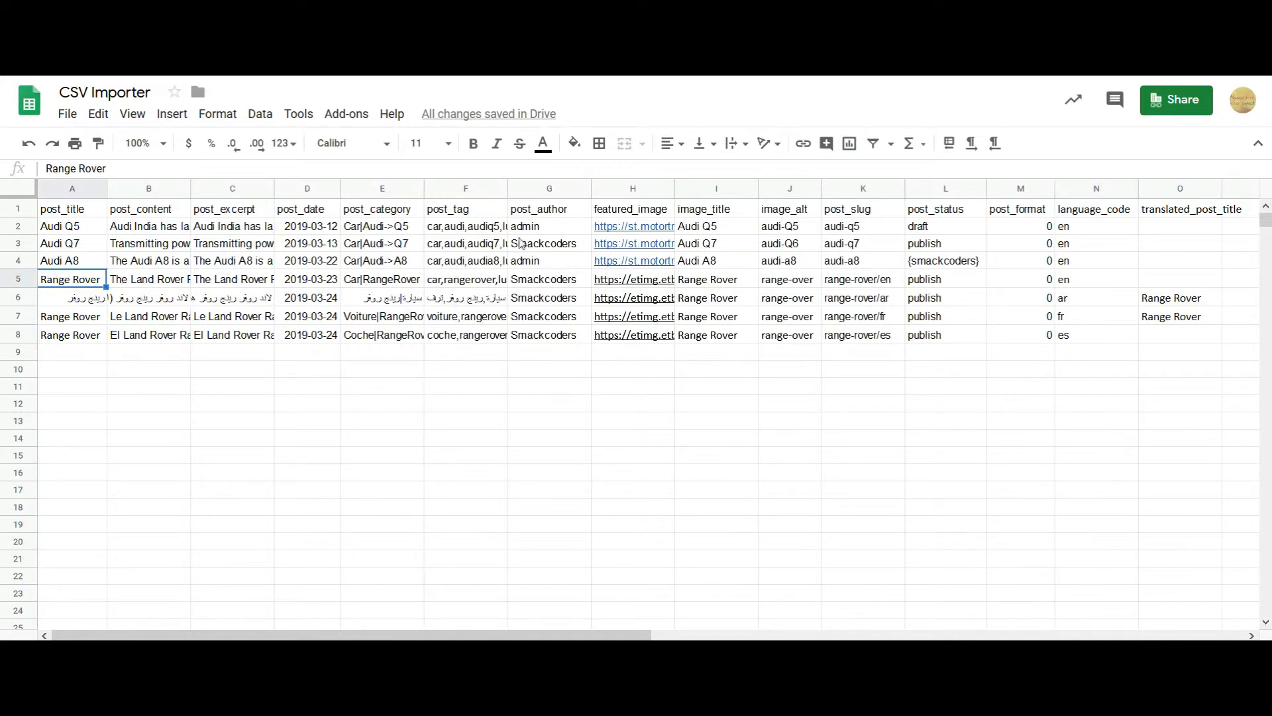
{"action": "left_click", "coordinate": [1151, 302]}
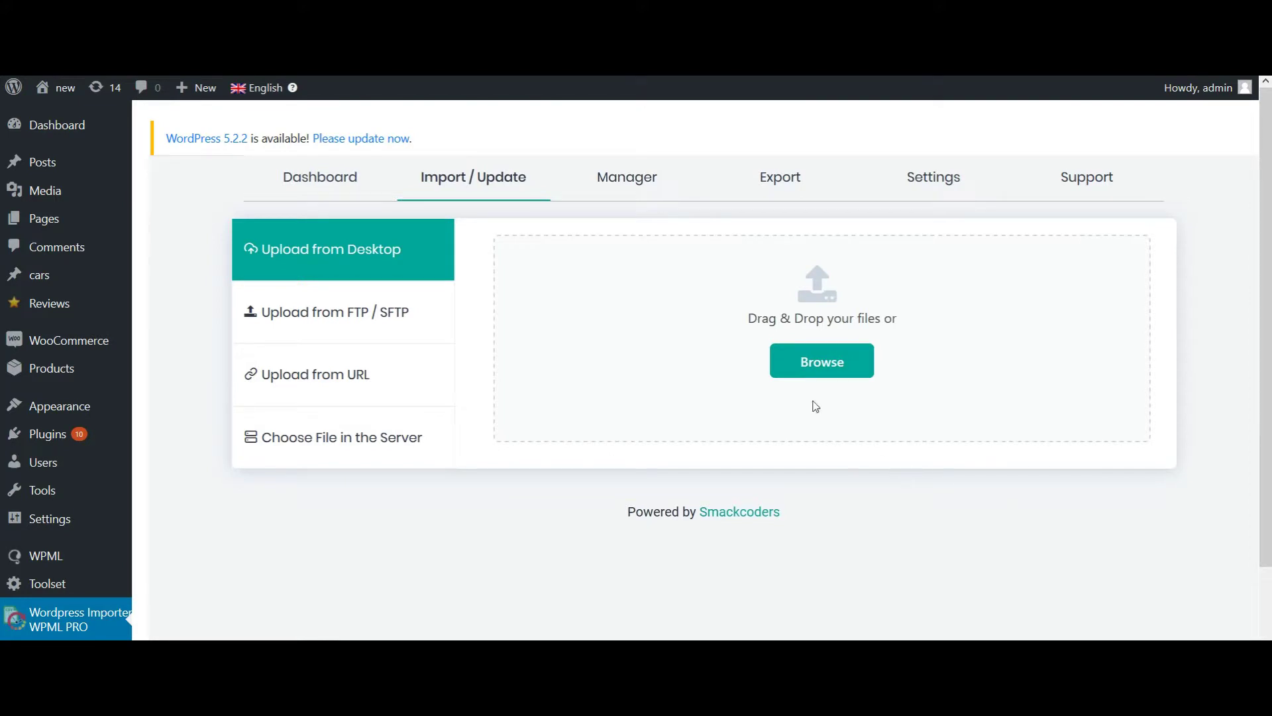
Step: Upload Multilingual-Post-Import.csv as a new item and set each record to import as Posts
{"action": "left_click", "coordinate": [818, 371]}
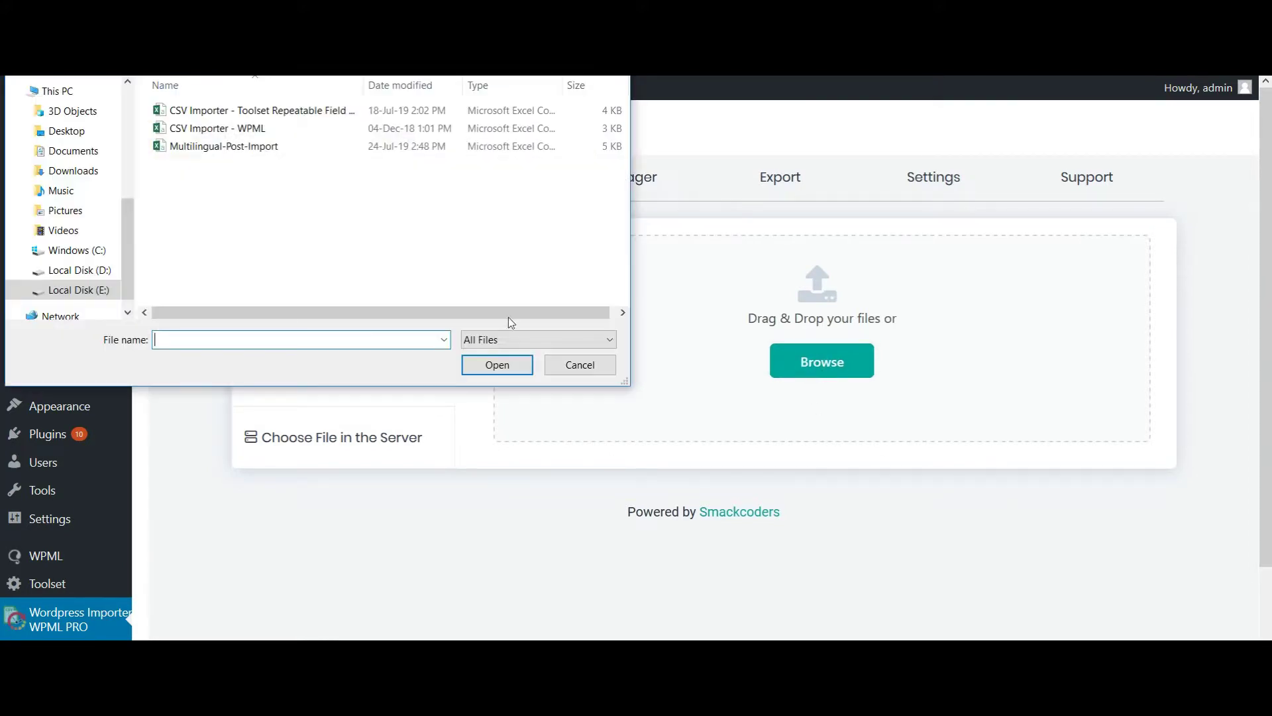
{"action": "left_click", "coordinate": [285, 147]}
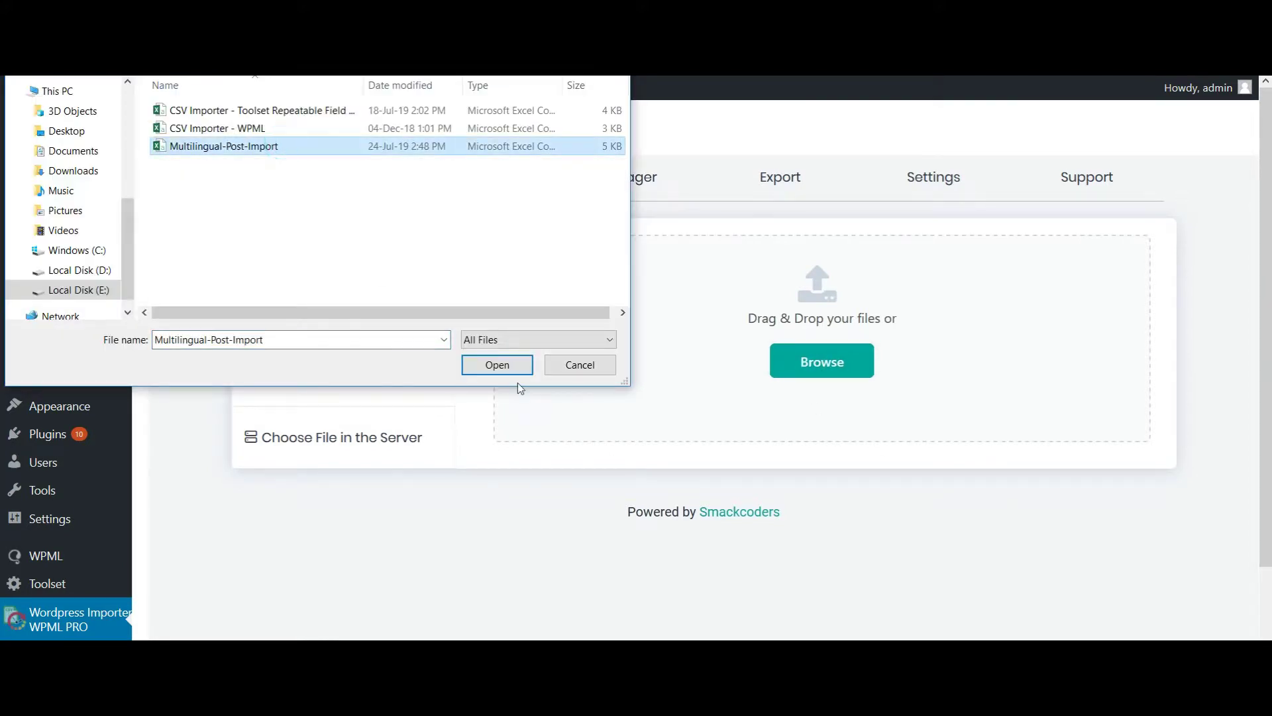
{"action": "left_click", "coordinate": [504, 364]}
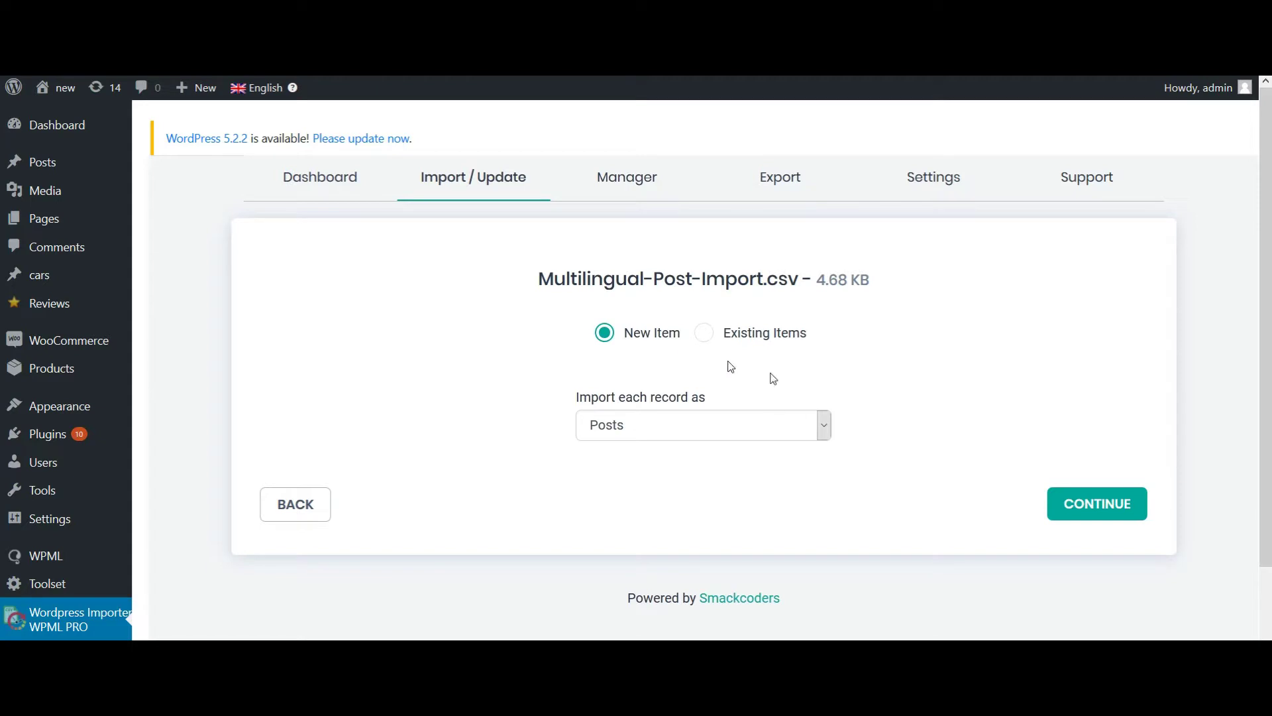
{"action": "left_click", "coordinate": [823, 425]}
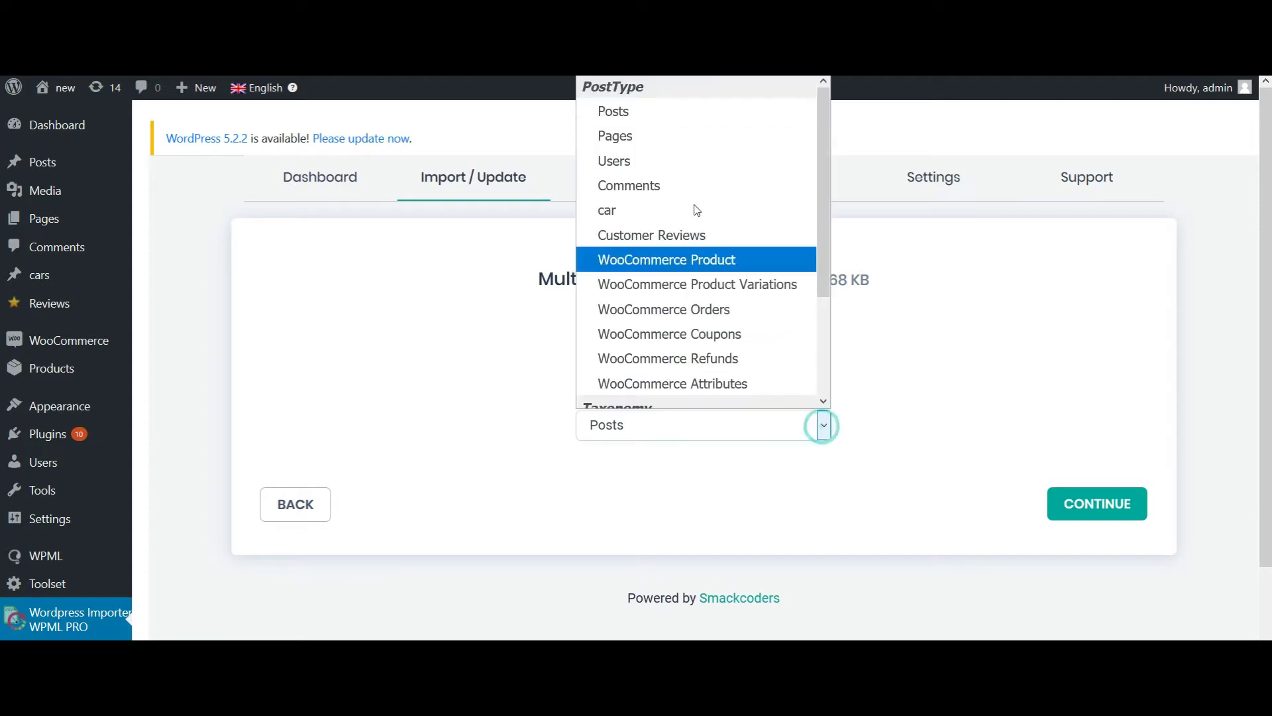
{"action": "left_click", "coordinate": [704, 120]}
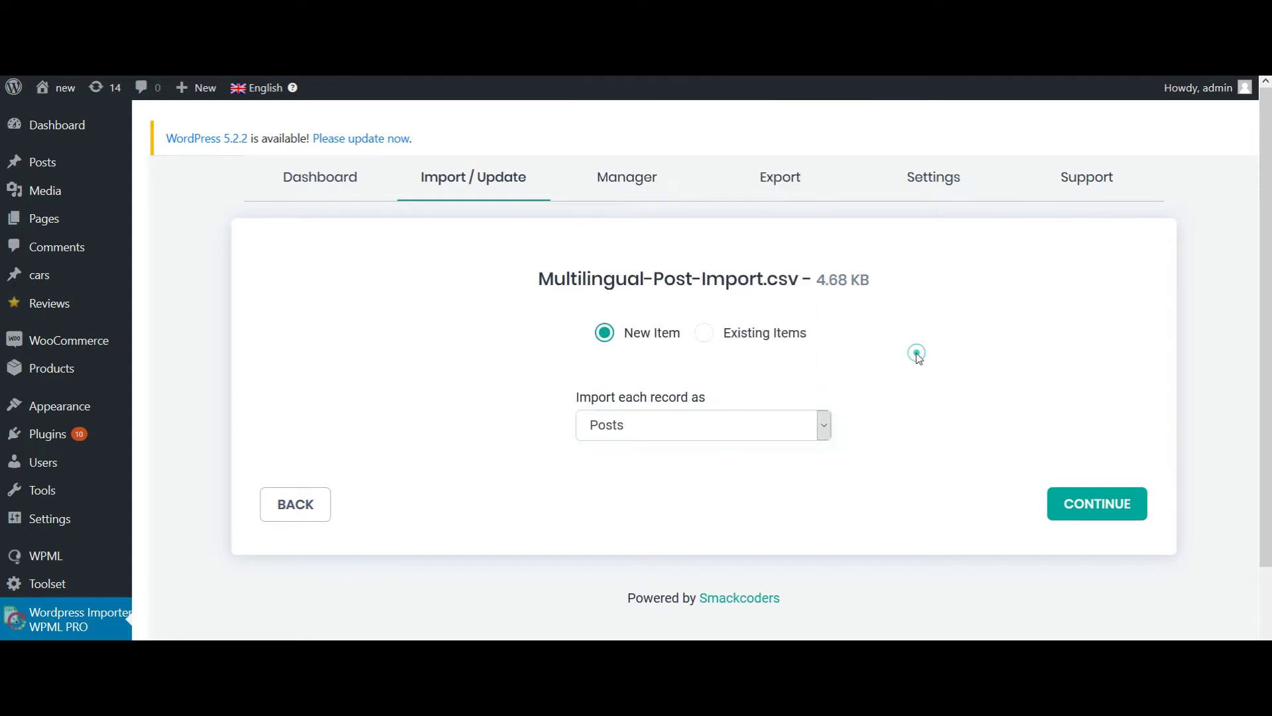
Step: Map the Slug field to the post_slug column and scroll down to the WPML Fields section
{"action": "left_click", "coordinate": [1055, 503]}
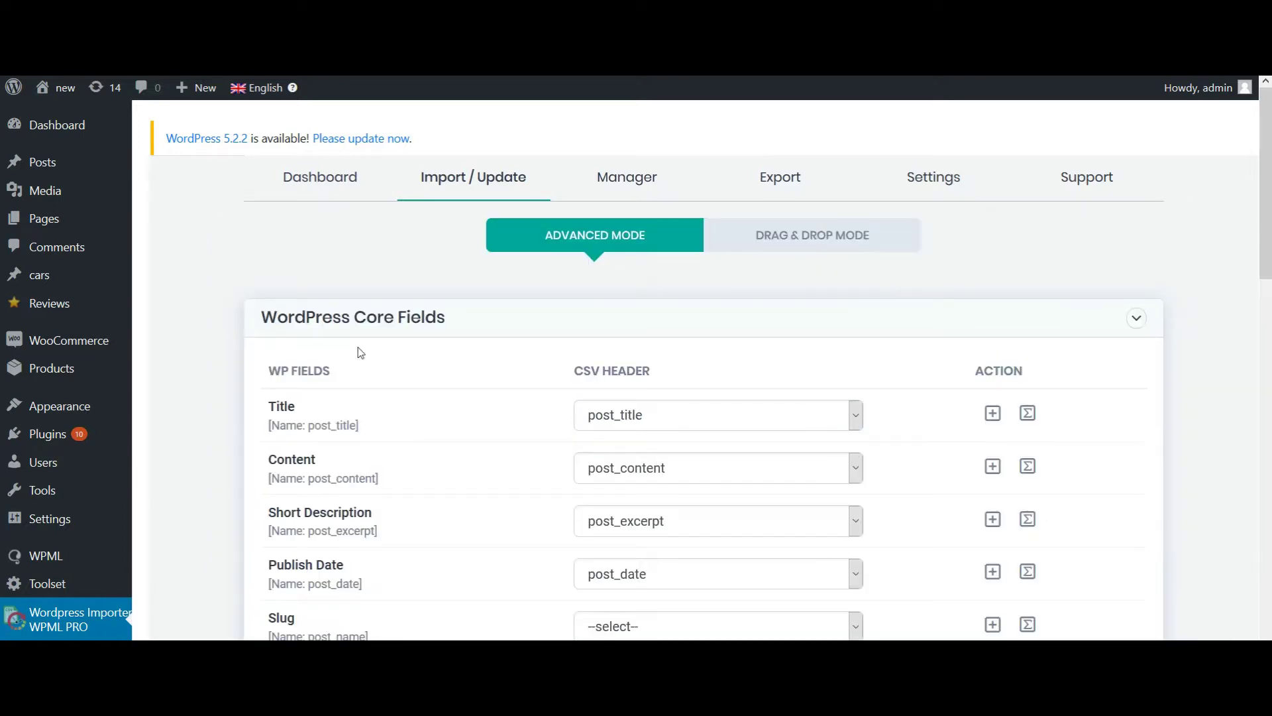
{"action": "scroll", "coordinate": [500, 554], "scroll_direction": "down", "scroll_amount": 2}
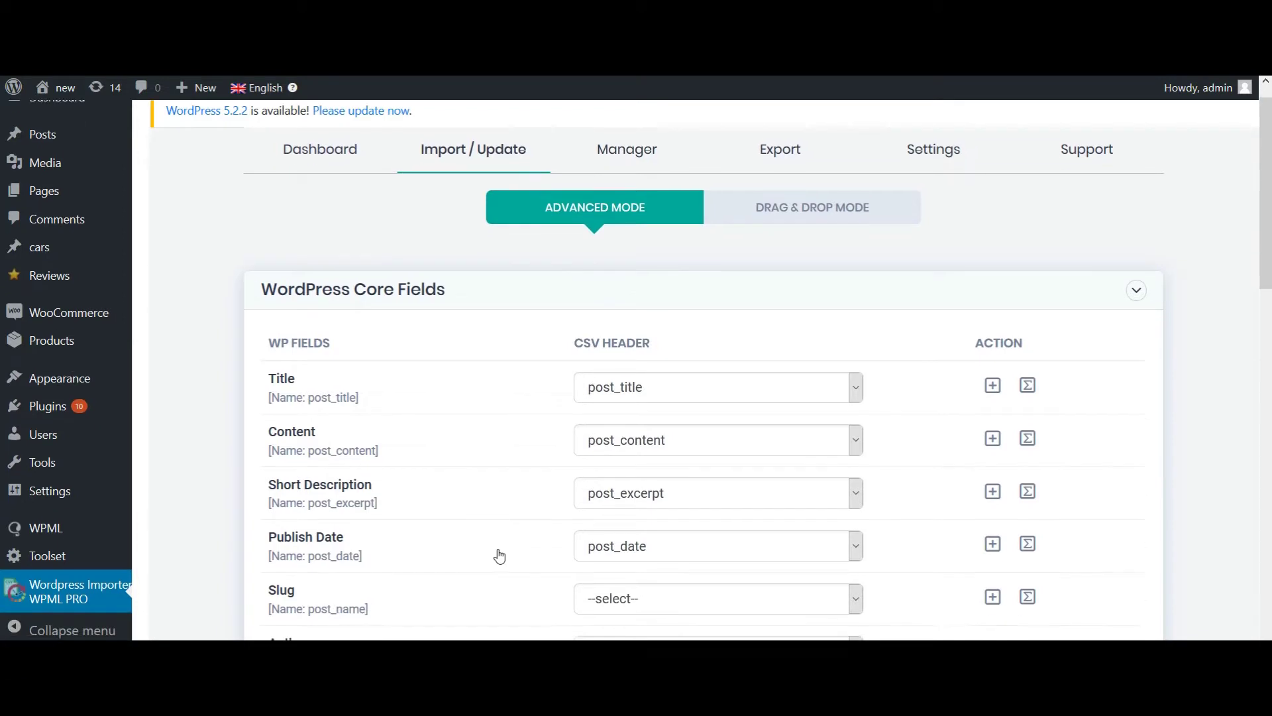
{"action": "left_click", "coordinate": [630, 534]}
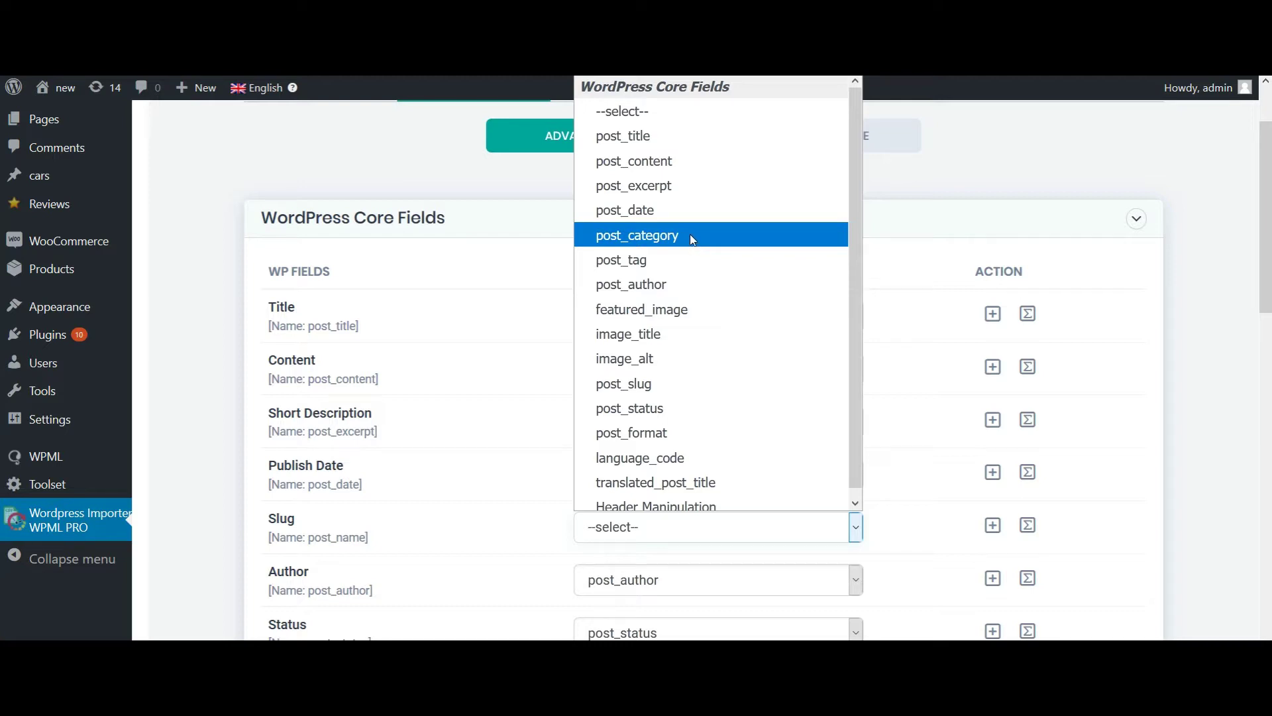
{"action": "left_click", "coordinate": [685, 381]}
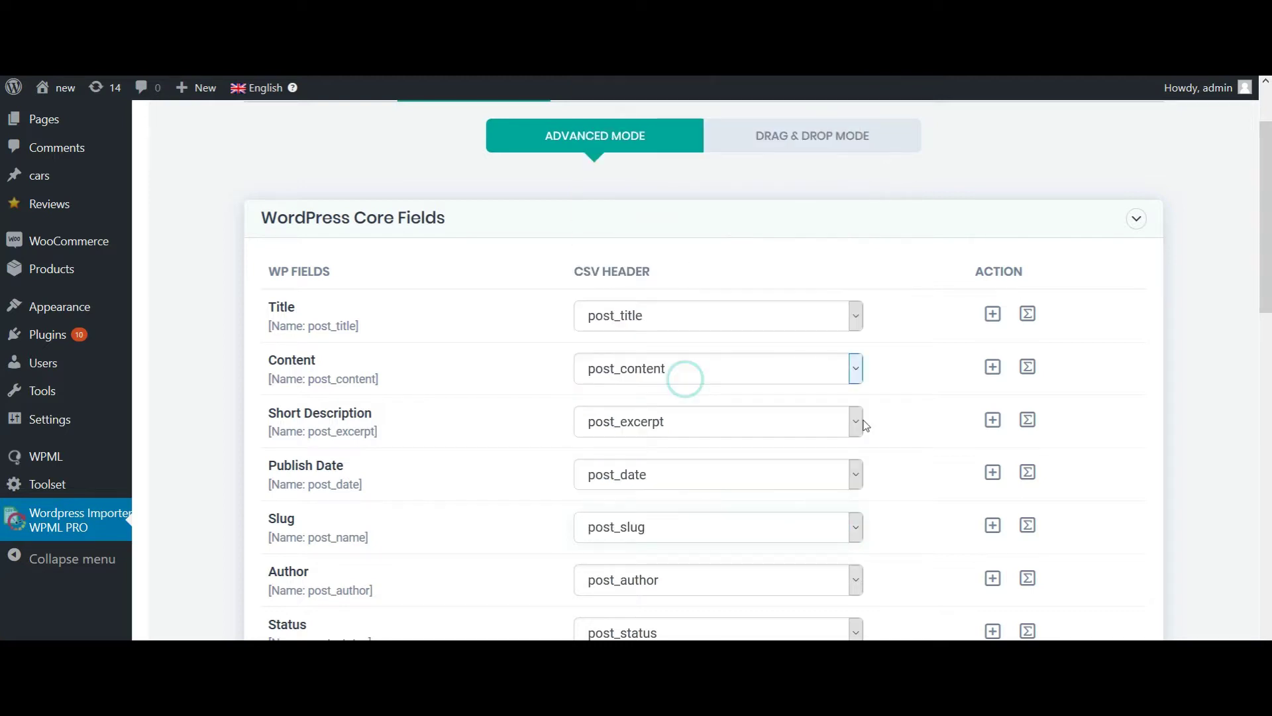
{"action": "left_click", "coordinate": [895, 474]}
{"action": "scroll", "coordinate": [530, 475], "scroll_direction": "down", "scroll_amount": 5}
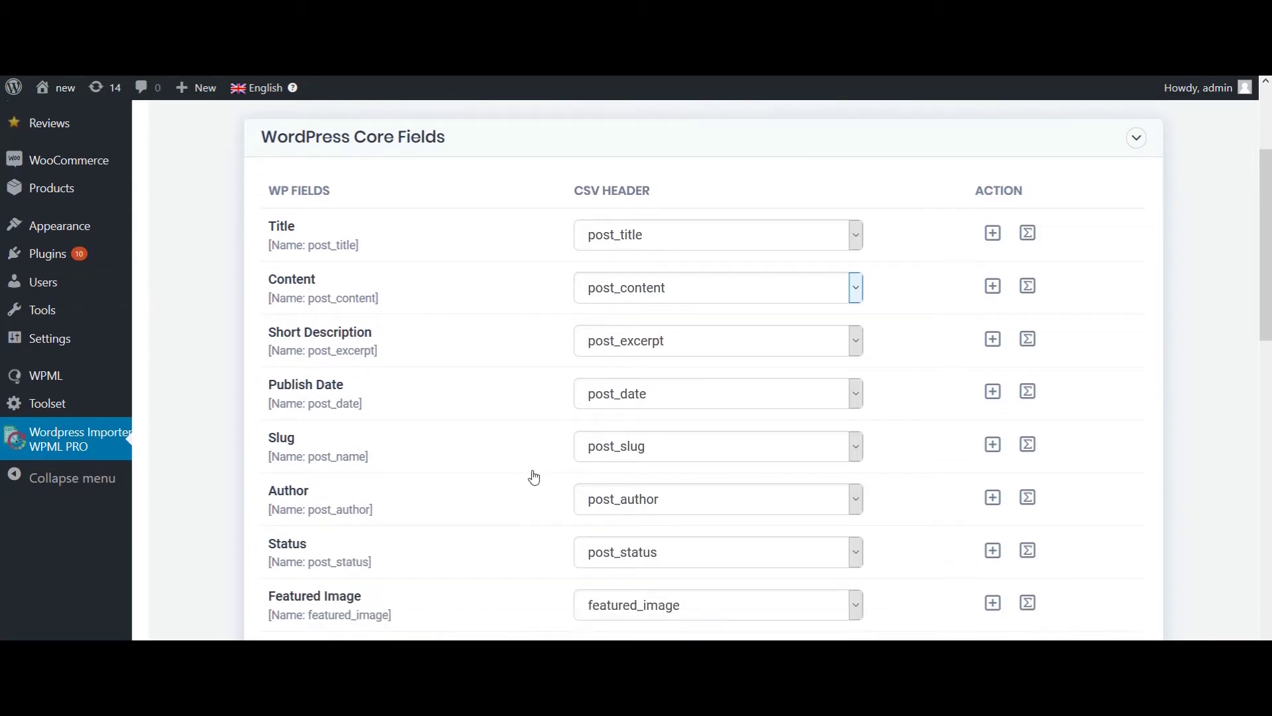
{"action": "scroll", "coordinate": [533, 476], "scroll_direction": "down", "scroll_amount": 3}
{"action": "scroll", "coordinate": [549, 404], "scroll_direction": "down", "scroll_amount": 1}
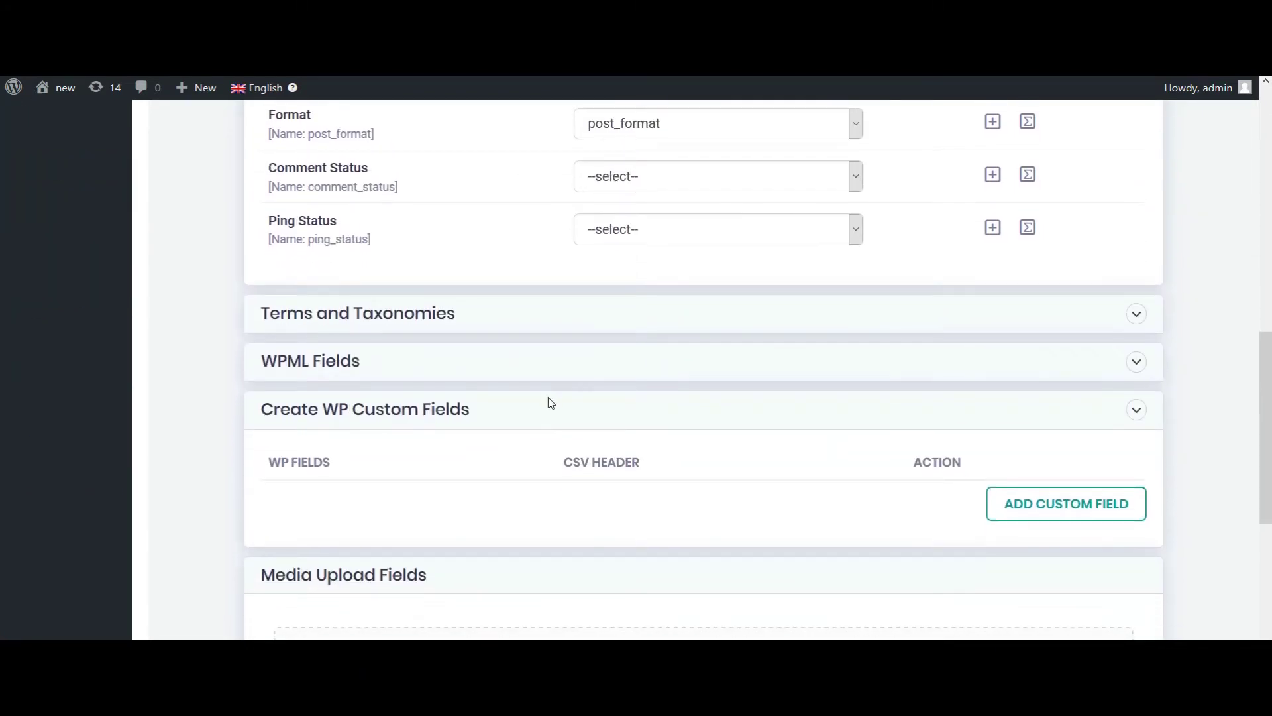
Step: Expand the WPML Fields and keep the mapping name Multilingual-Post-Import before continuing
{"action": "left_click", "coordinate": [551, 361]}
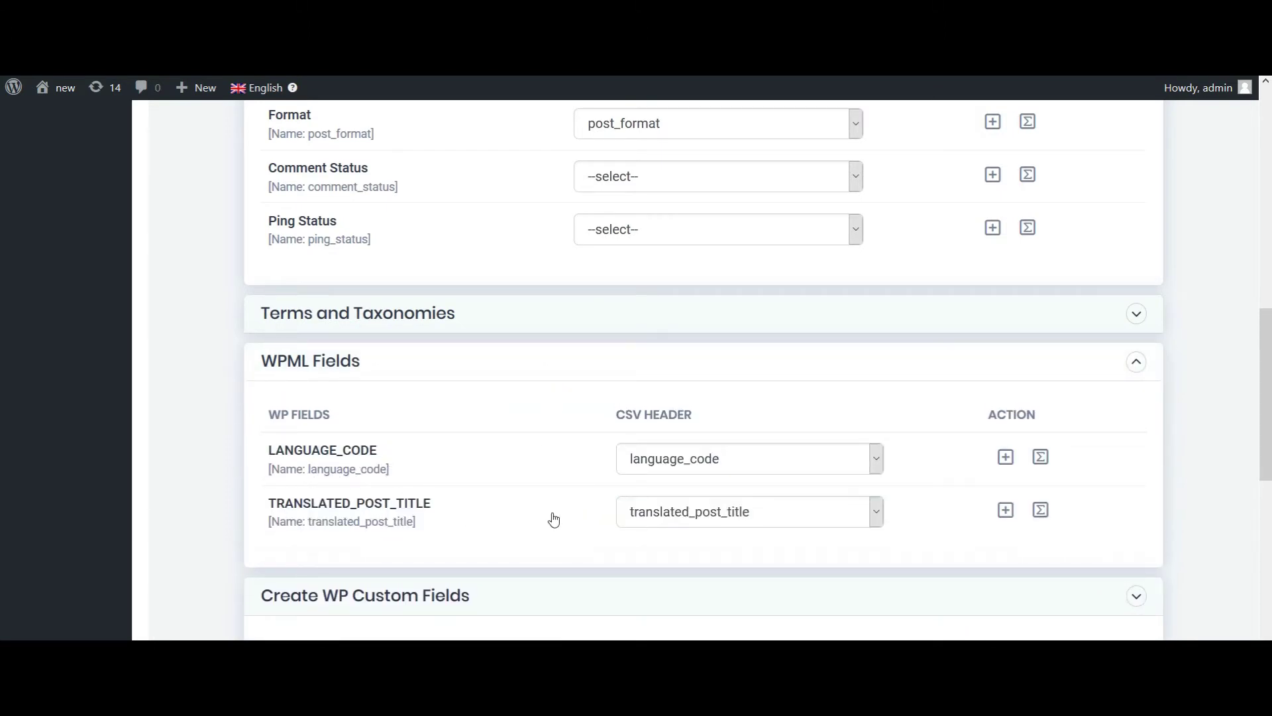
{"action": "scroll", "coordinate": [554, 519], "scroll_direction": "down", "scroll_amount": 9}
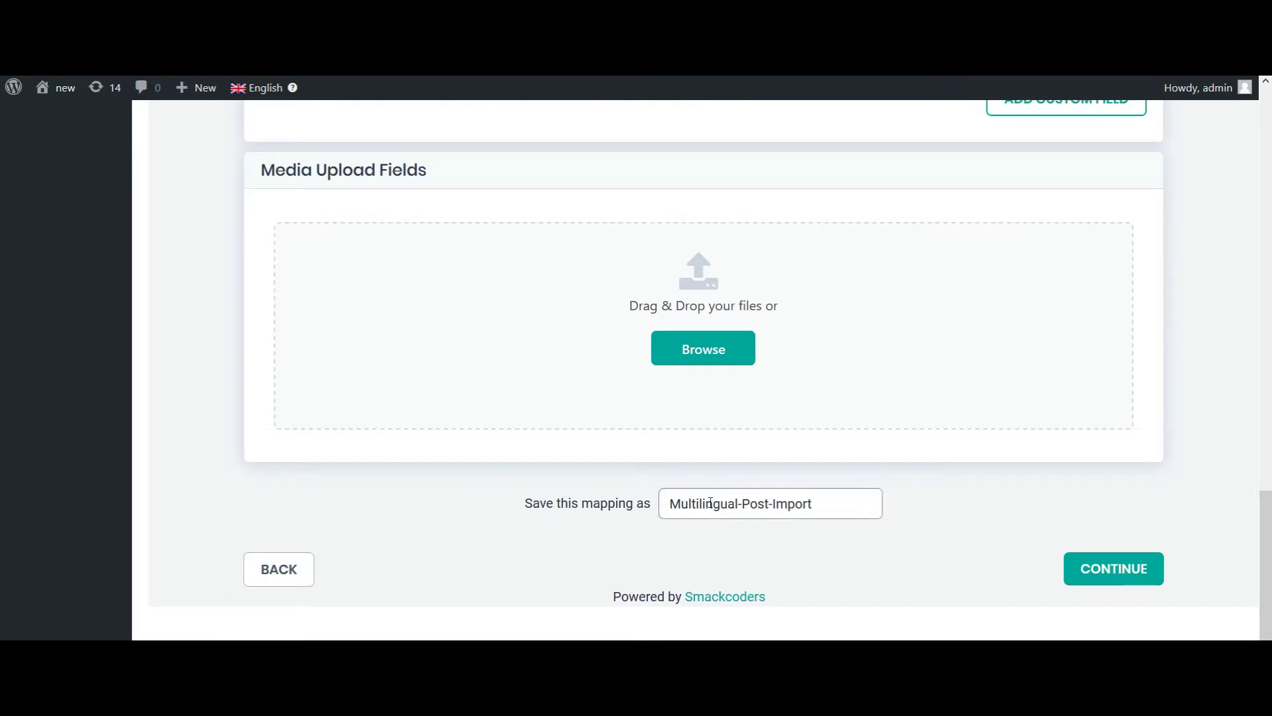
{"action": "left_click", "coordinate": [811, 509]}
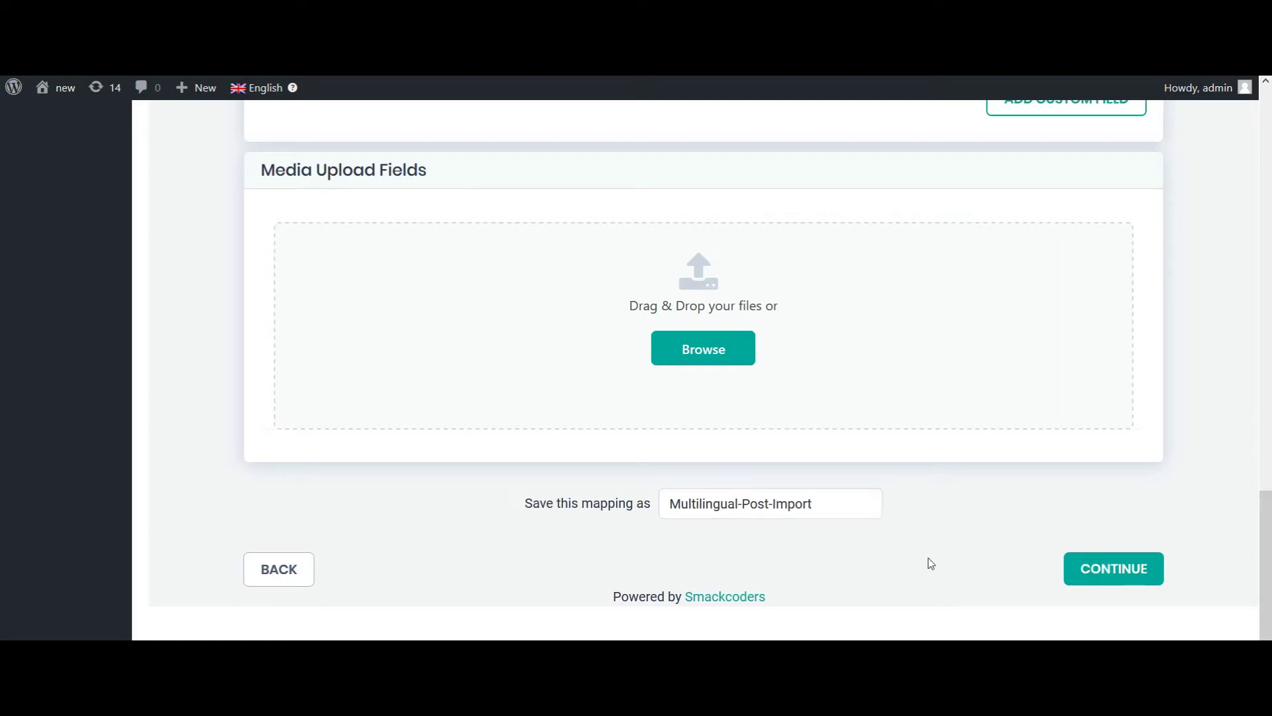
{"action": "left_click", "coordinate": [1117, 568]}
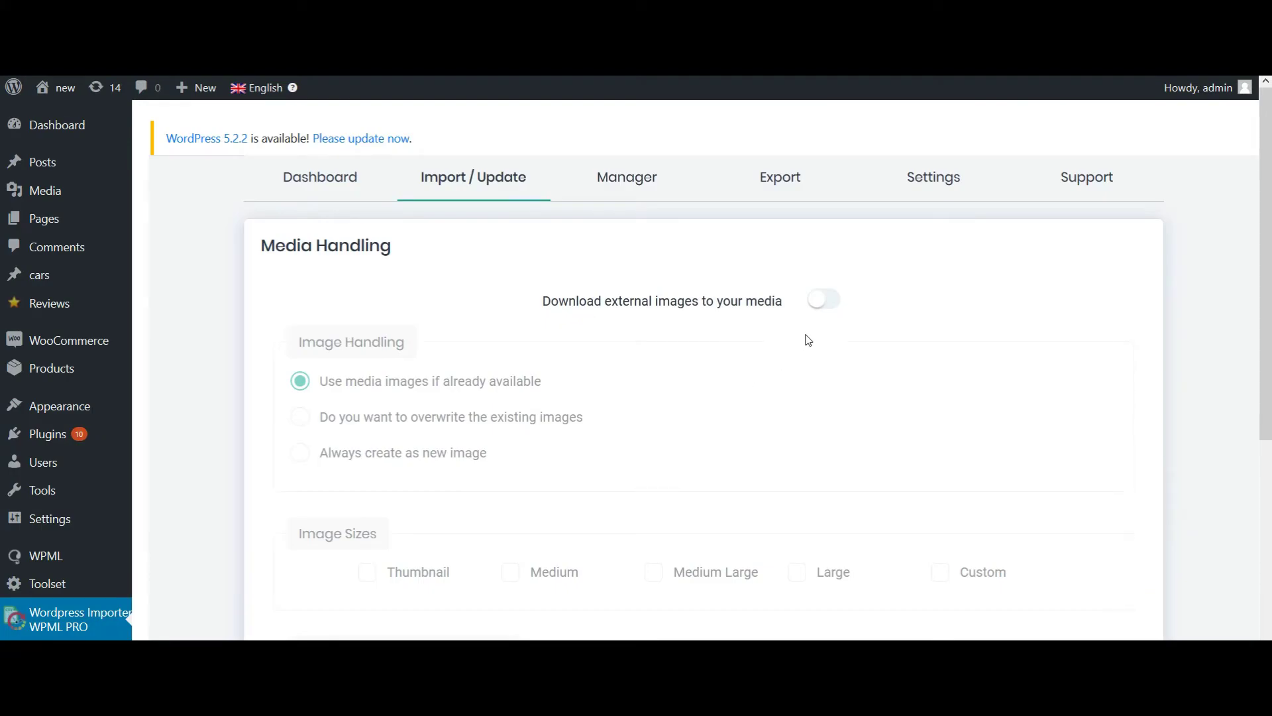
Step: Turn on external image downloads, with image Title from image_title and Alt Text from image_alt
{"action": "left_click", "coordinate": [832, 303]}
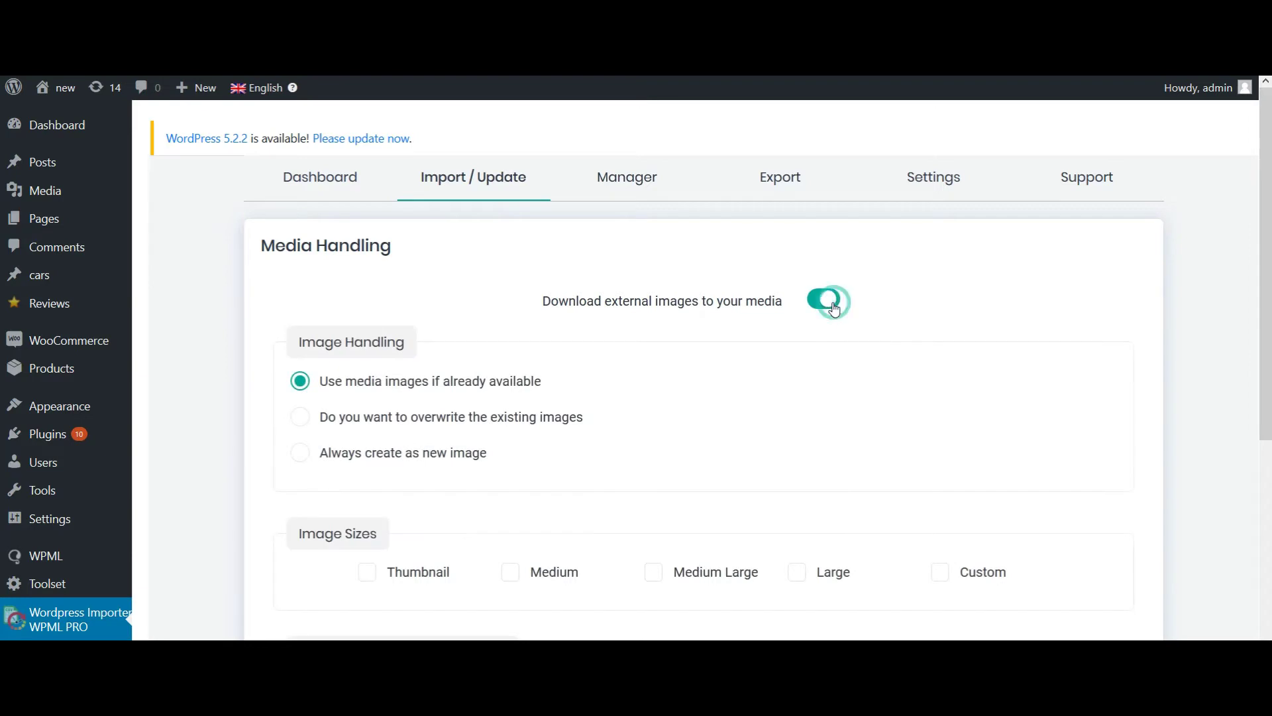
{"action": "scroll", "coordinate": [624, 431], "scroll_direction": "down", "scroll_amount": 5}
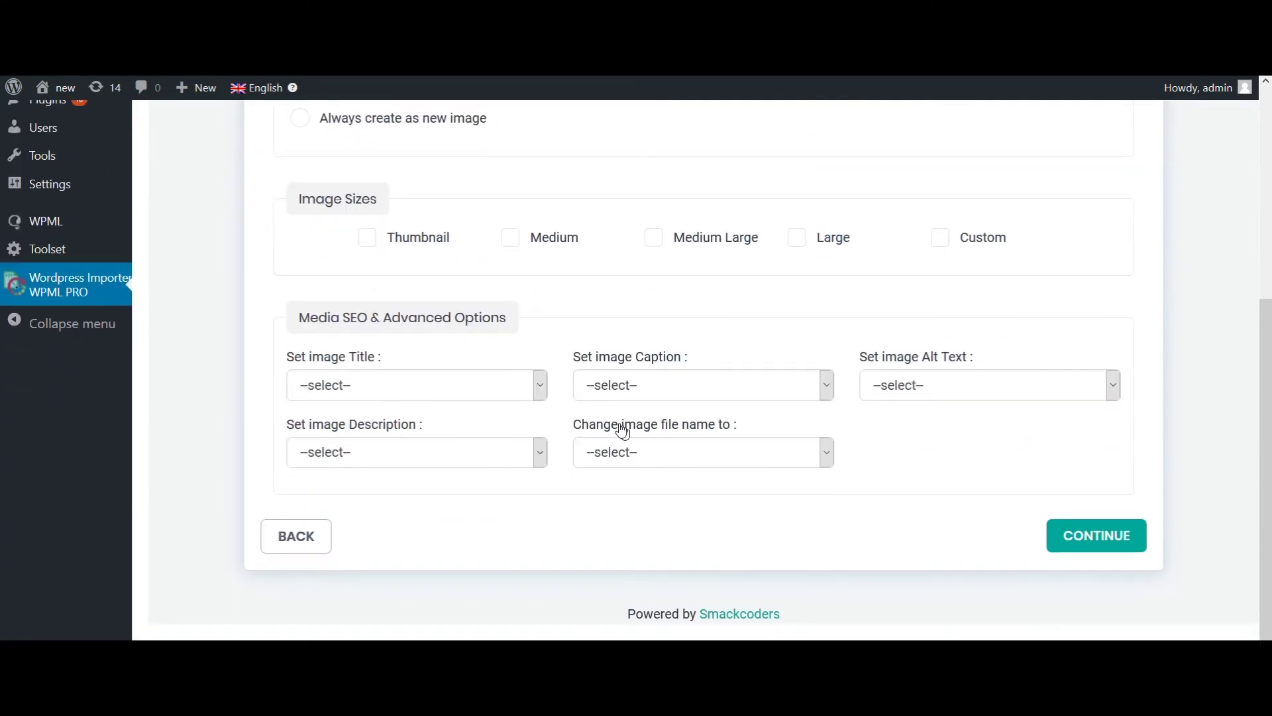
{"action": "left_click", "coordinate": [507, 397]}
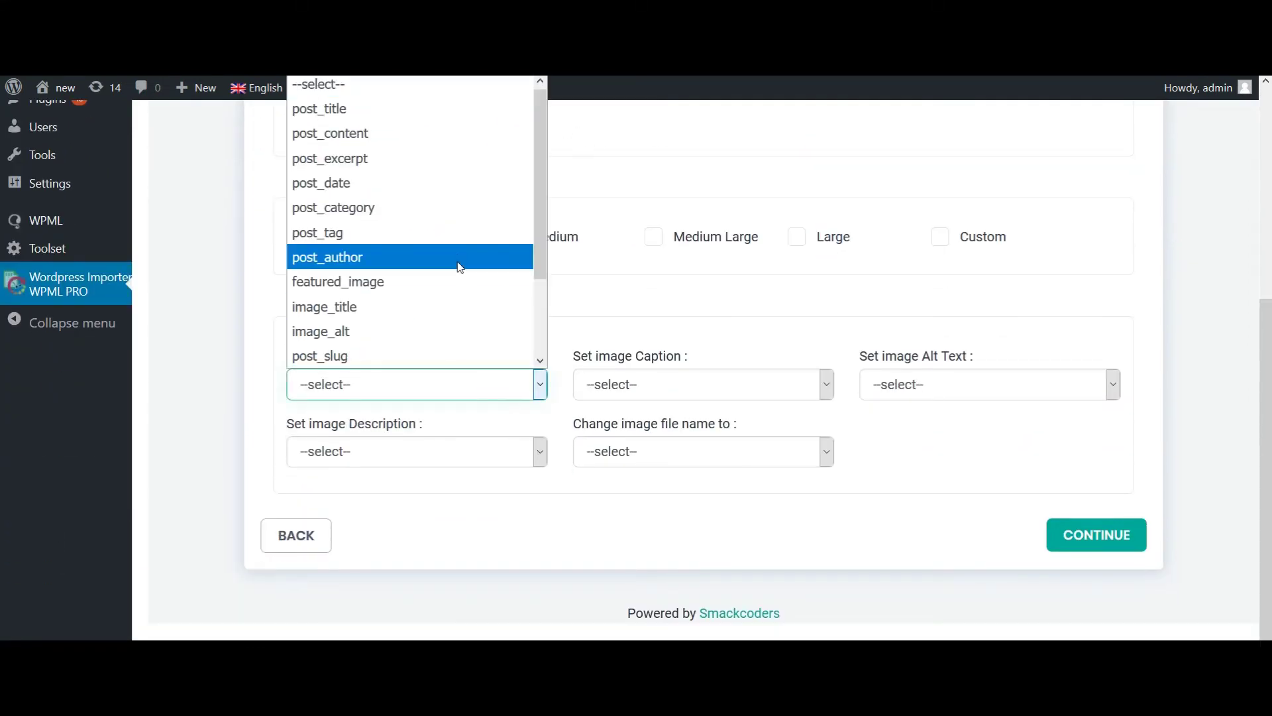
{"action": "scroll", "coordinate": [460, 267], "scroll_direction": "down", "scroll_amount": 1}
{"action": "left_click", "coordinate": [432, 233]}
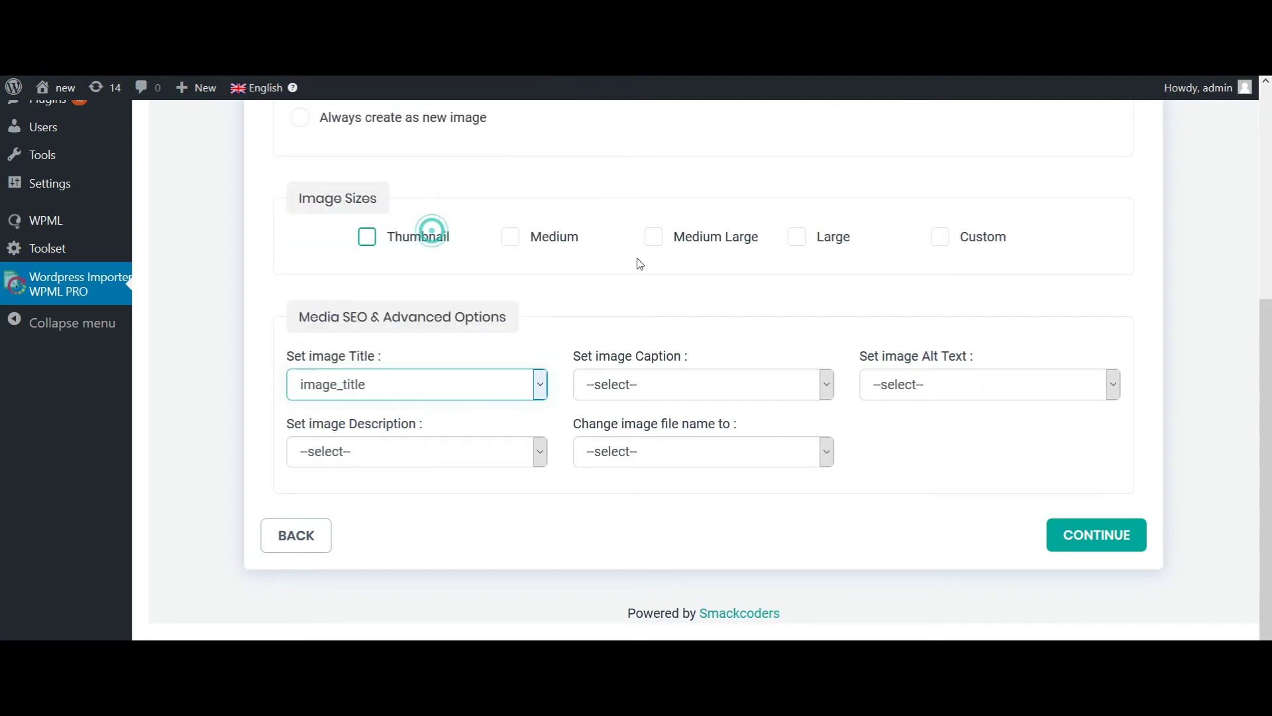
{"action": "left_click", "coordinate": [972, 389]}
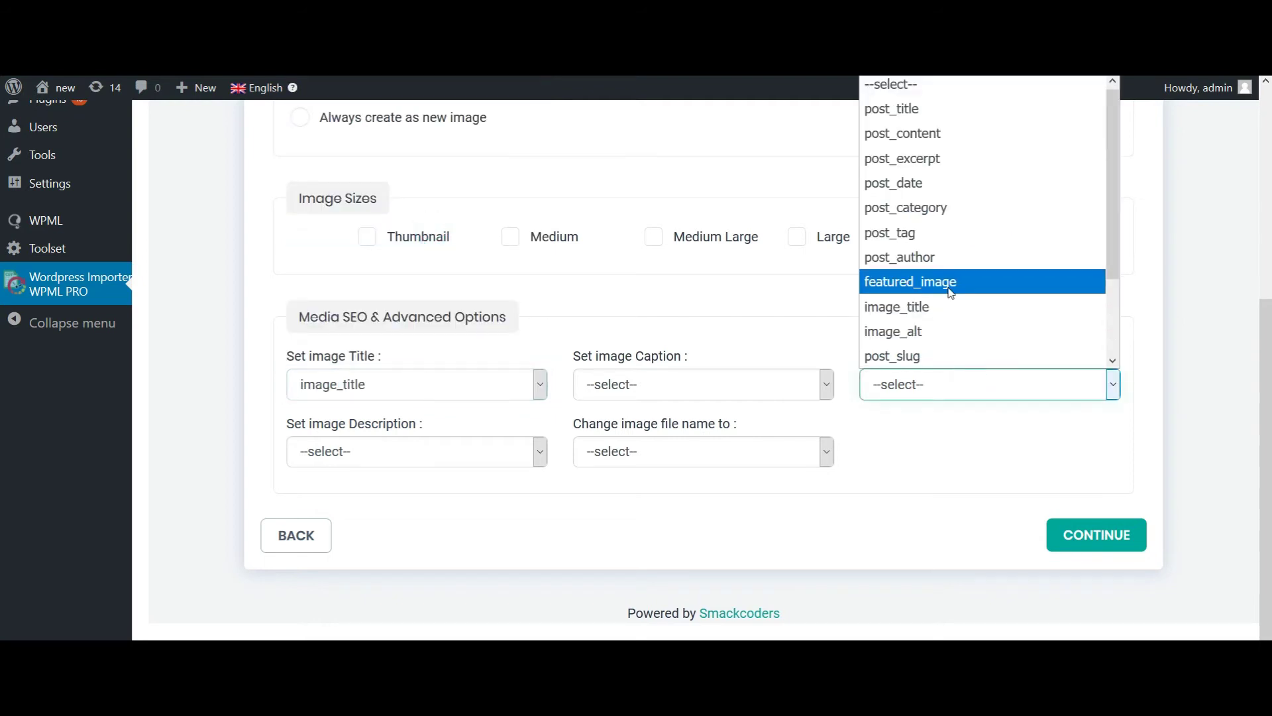
{"action": "scroll", "coordinate": [947, 292], "scroll_direction": "down", "scroll_amount": 1}
{"action": "left_click", "coordinate": [950, 317]}
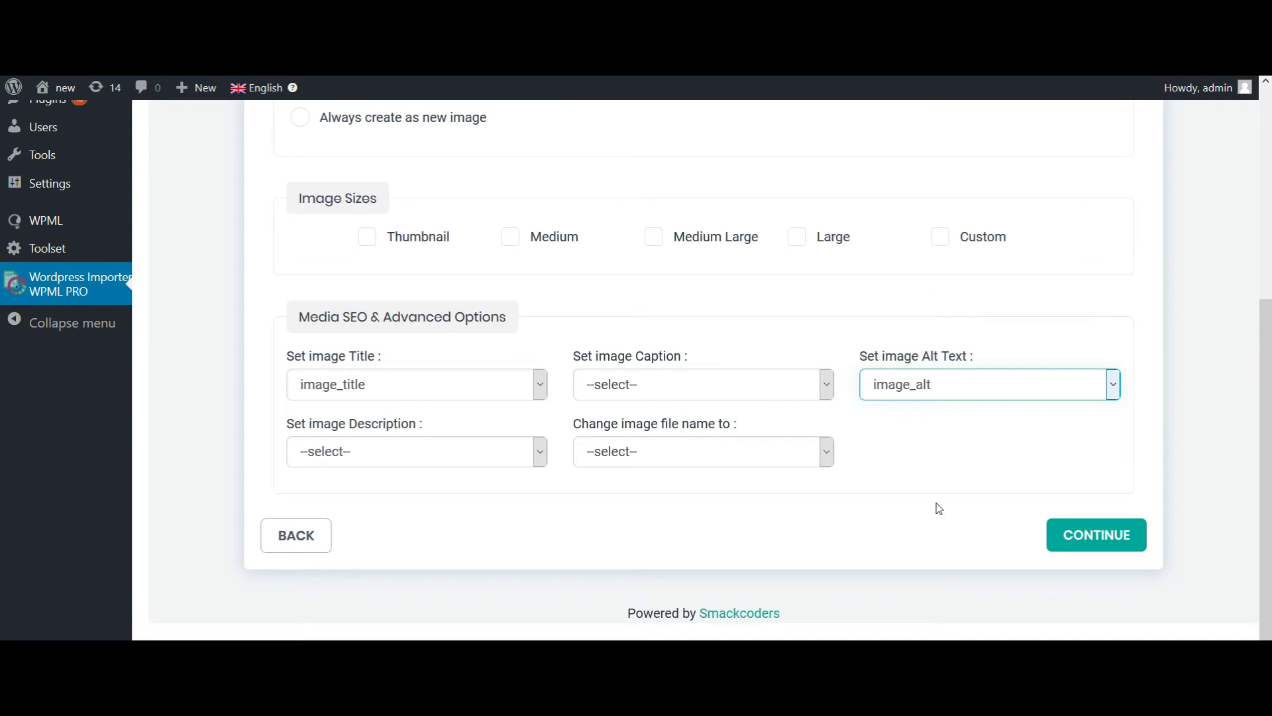
{"action": "left_click", "coordinate": [1103, 538]}
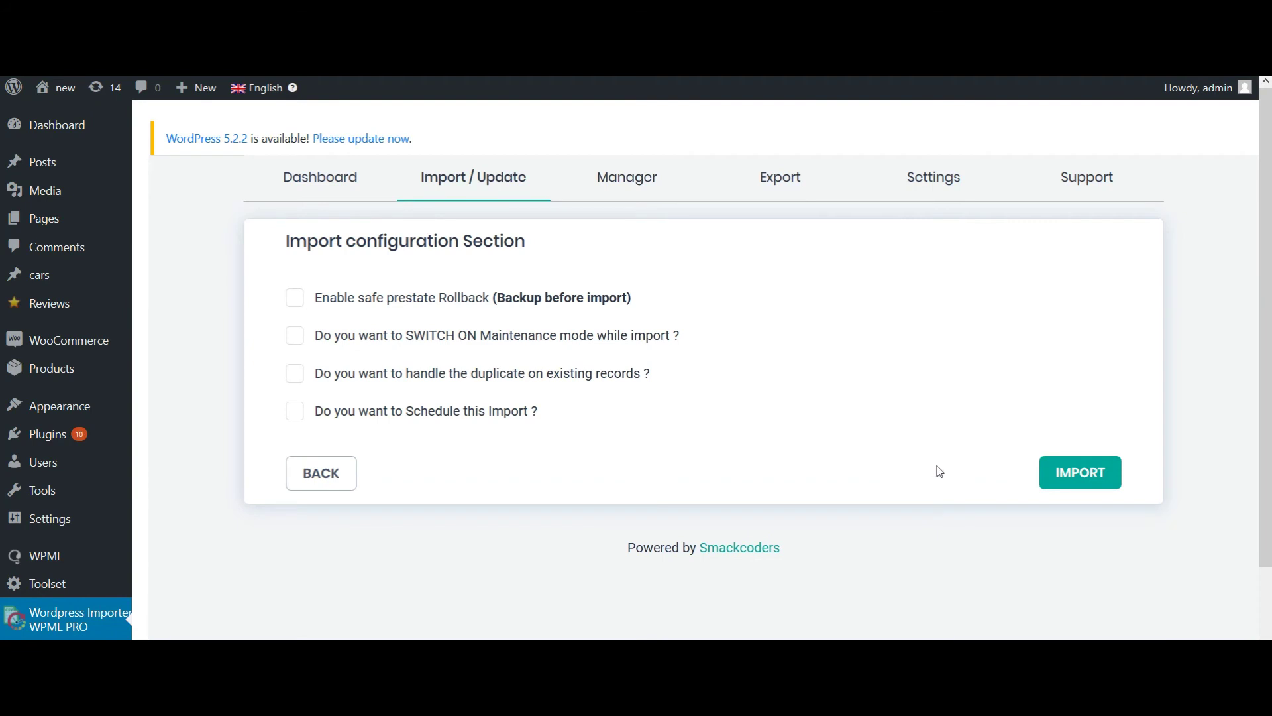
Step: Start the import and let all 7 records reach 100% Import Completed
{"action": "left_click", "coordinate": [1068, 470]}
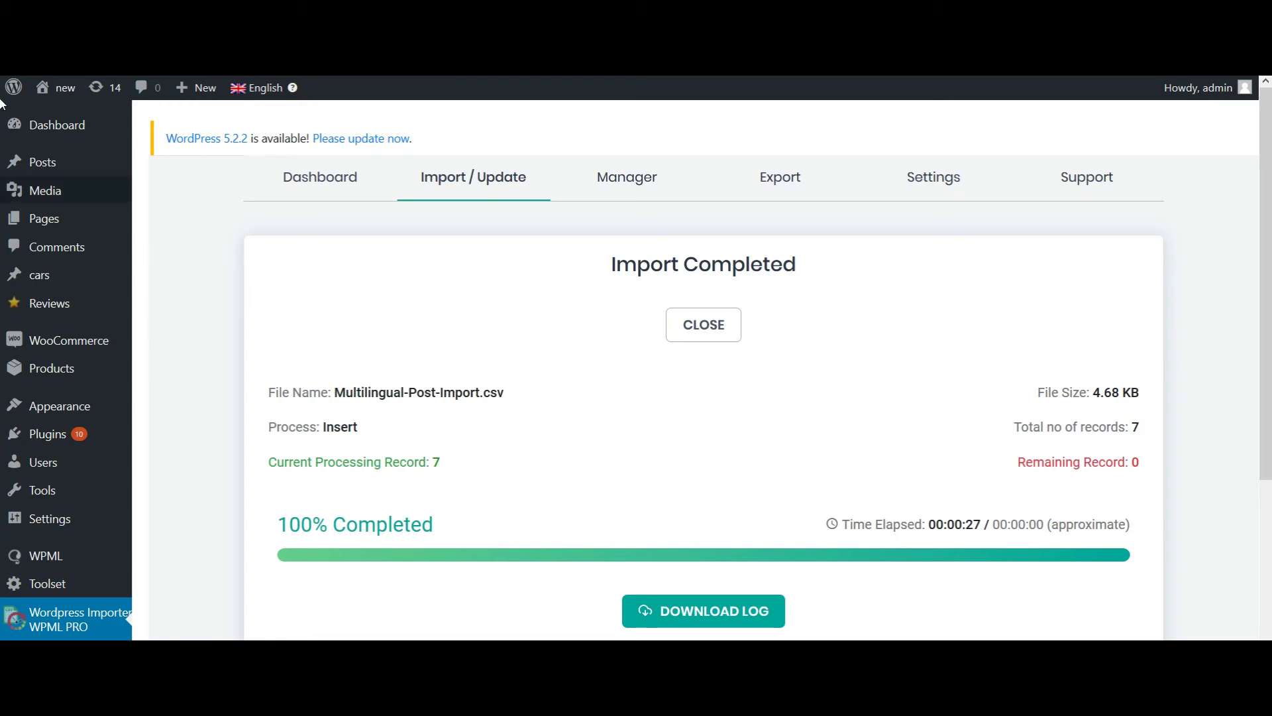
Step: Open All Posts and filter by Arabic, then by Spanish, to view the imported posts
{"action": "mouse_move", "coordinate": [70, 166]}
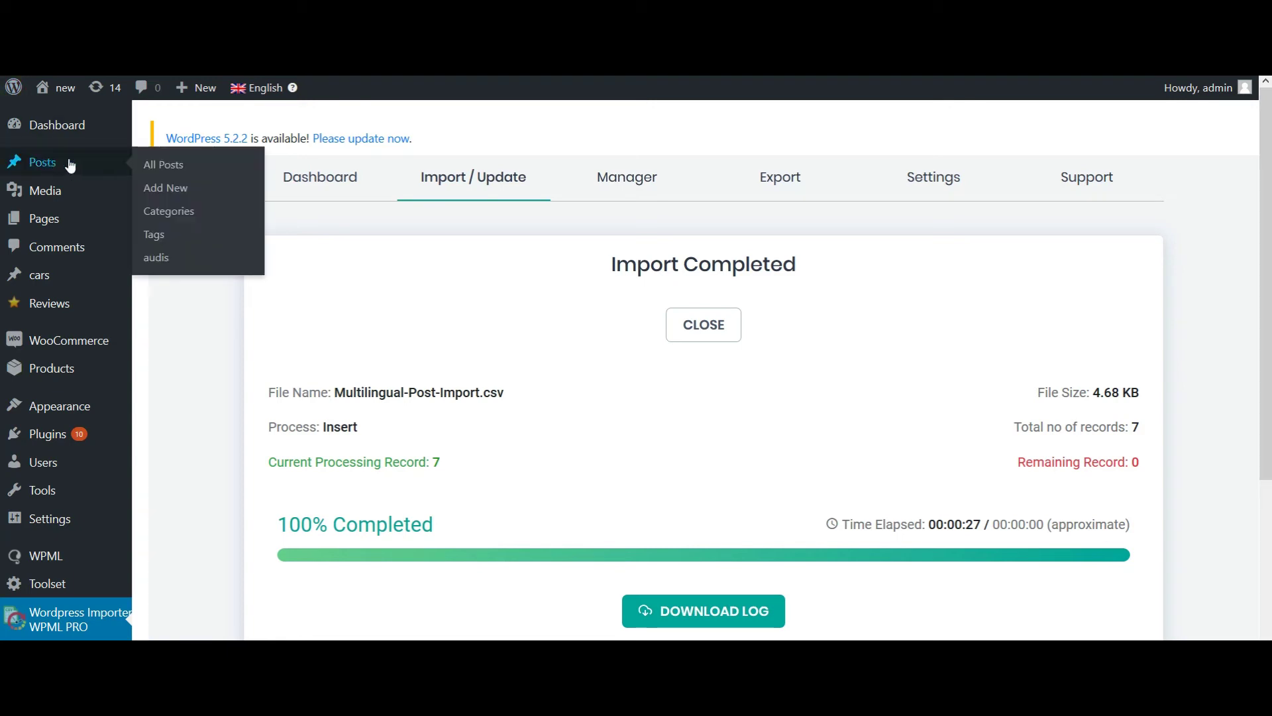
{"action": "left_click", "coordinate": [159, 168]}
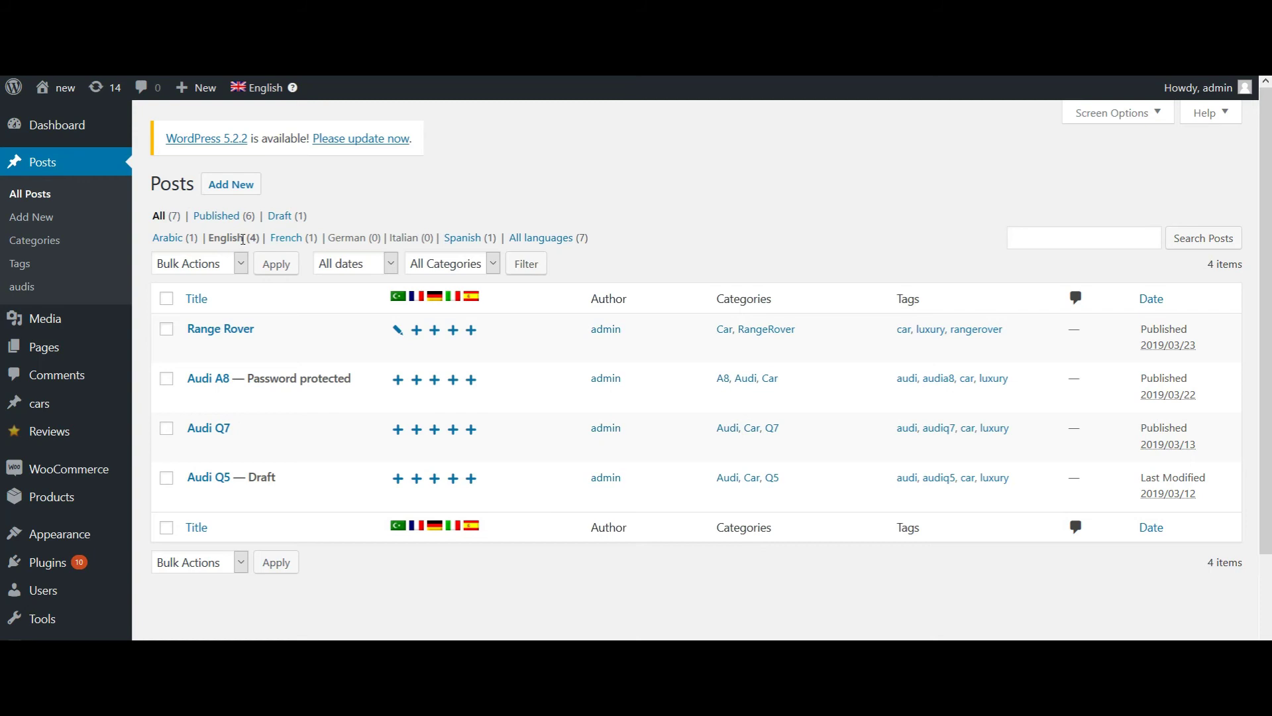
{"action": "left_click", "coordinate": [170, 239]}
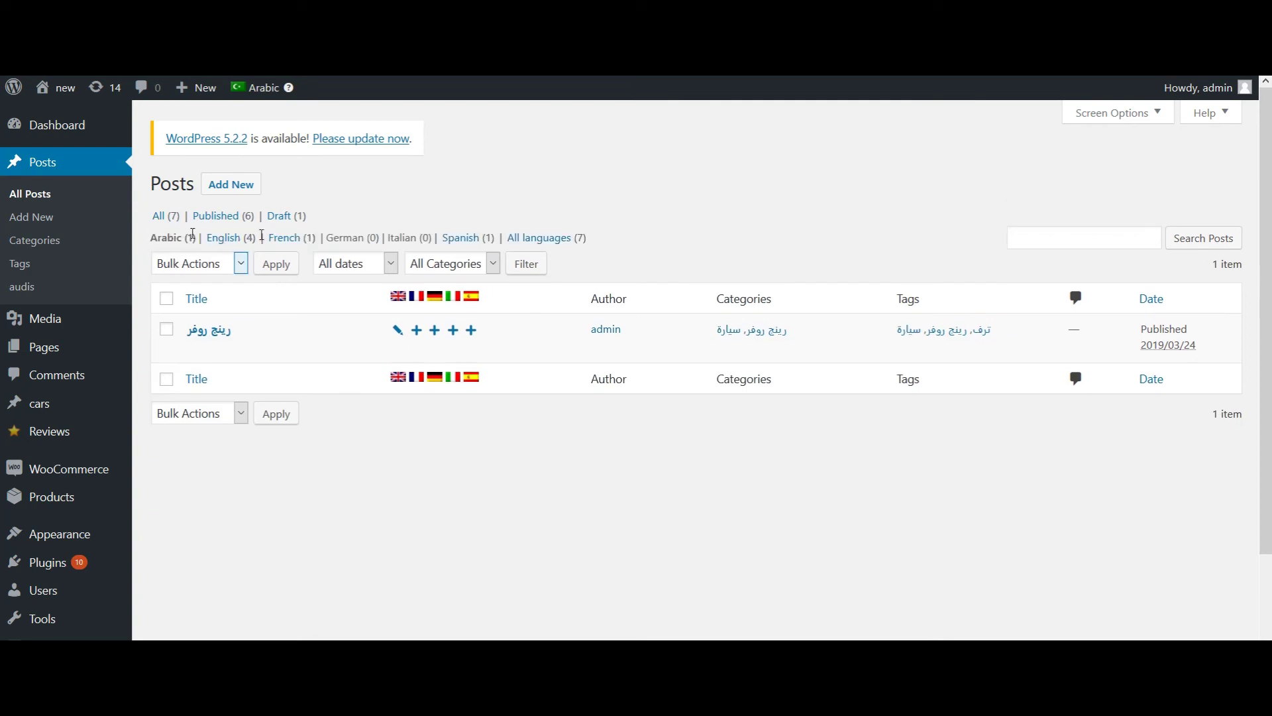
{"action": "left_click", "coordinate": [464, 238]}
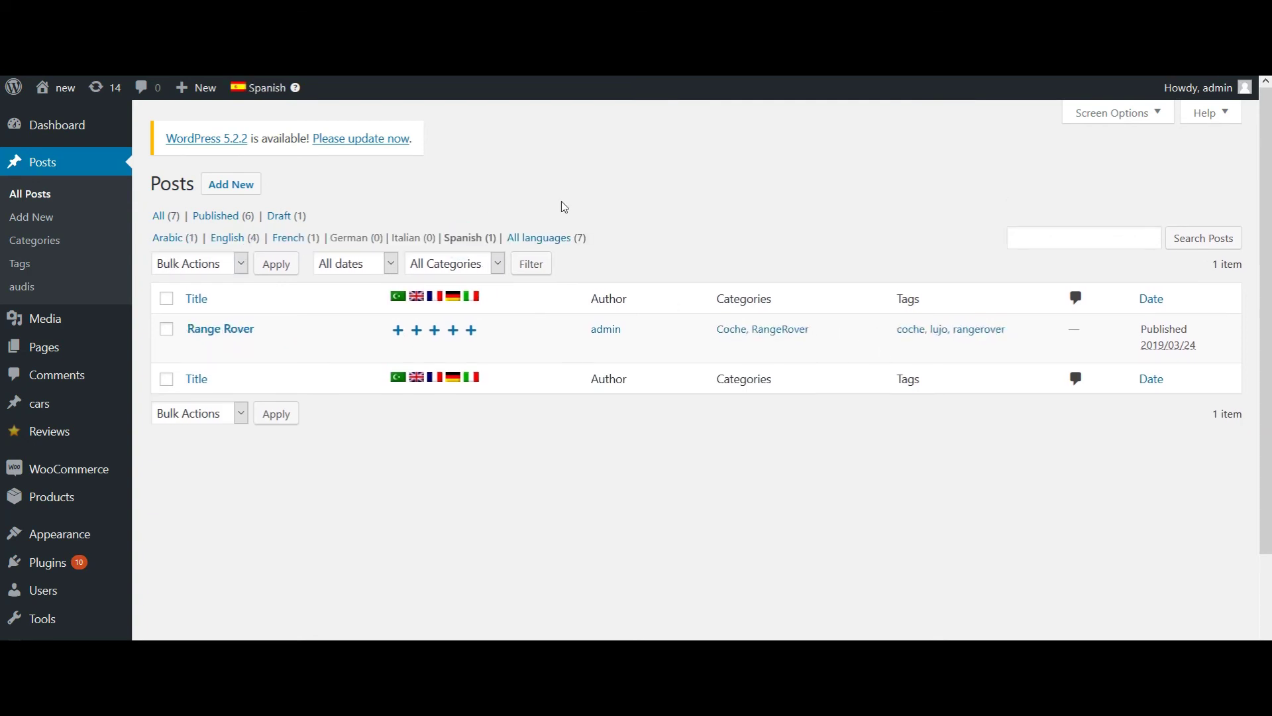